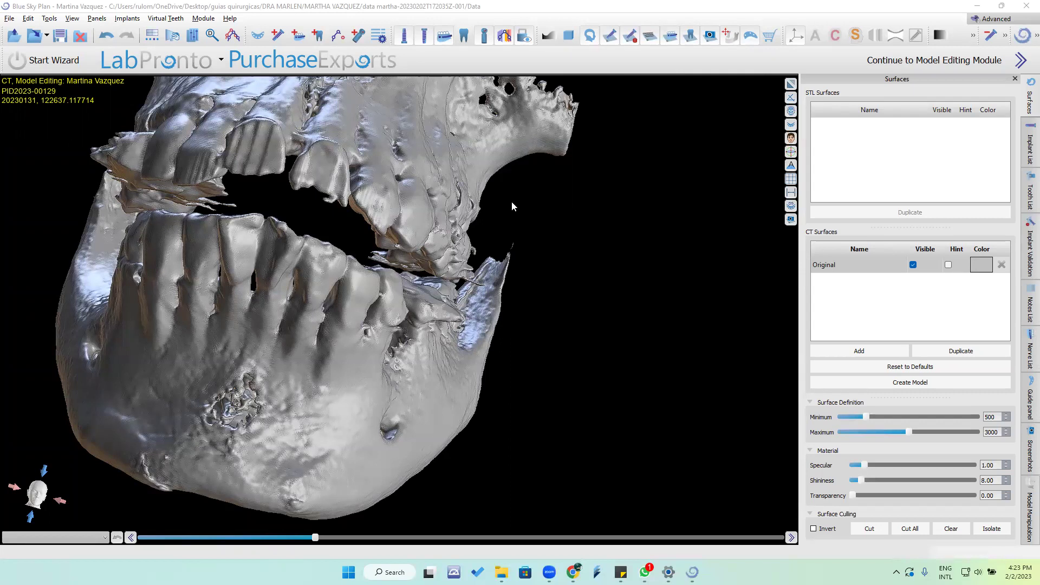
Orbit the 3-D skull to inspect it from side and frontal angles
{"action": "scroll", "coordinate": [511, 206], "scroll_direction": "down", "scroll_amount": 3}
{"action": "left_click_drag", "start_coordinate": [512, 206], "coordinate": [398, 253]}
{"action": "scroll", "coordinate": [472, 360], "scroll_direction": "up", "scroll_amount": 3}
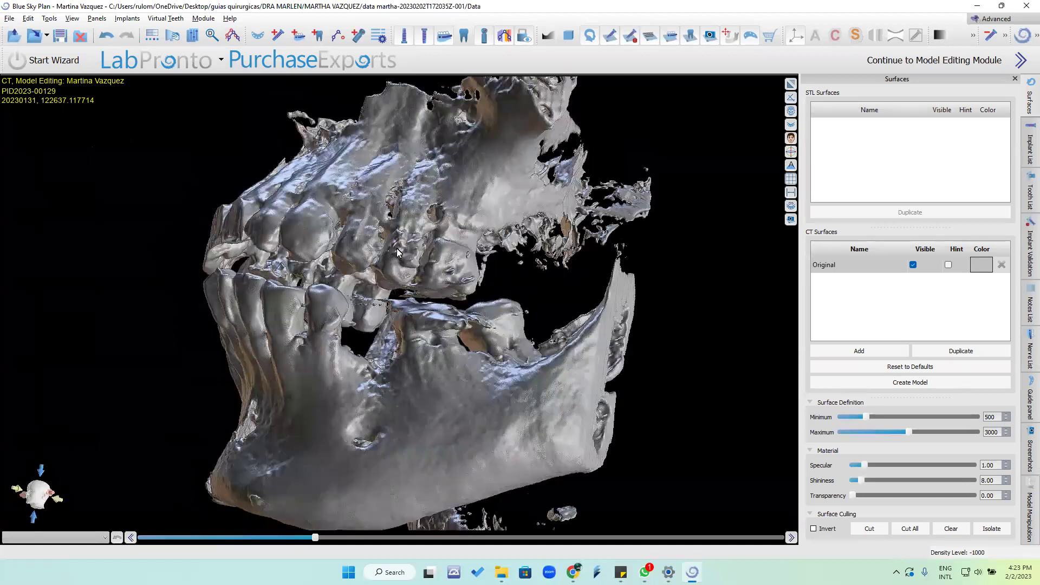
{"action": "left_click_drag", "start_coordinate": [561, 302], "coordinate": [296, 279]}
{"action": "scroll", "coordinate": [322, 274], "scroll_direction": "down", "scroll_amount": 5}
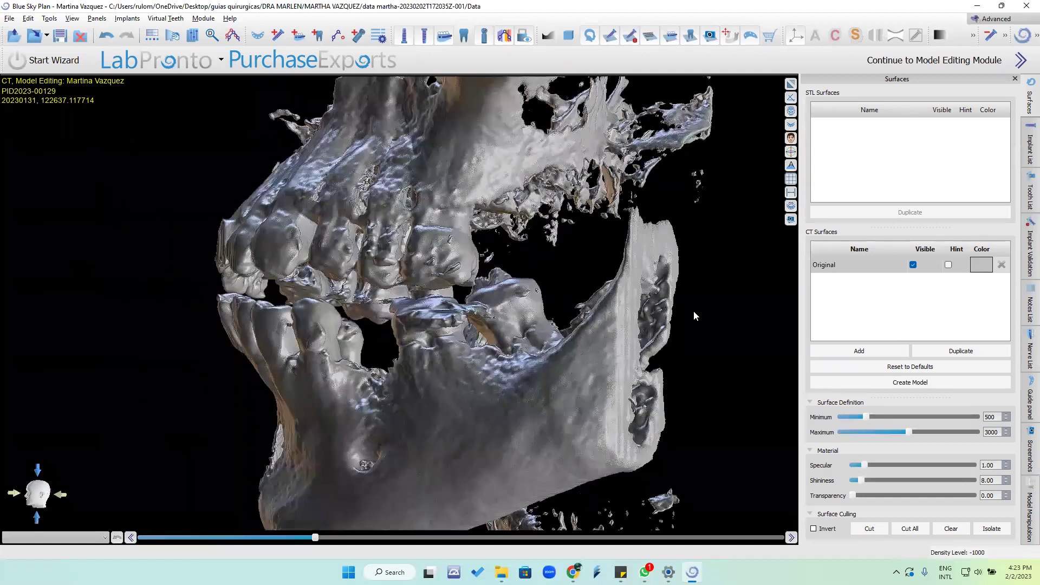
{"action": "left_click_drag", "start_coordinate": [444, 261], "coordinate": [272, 302]}
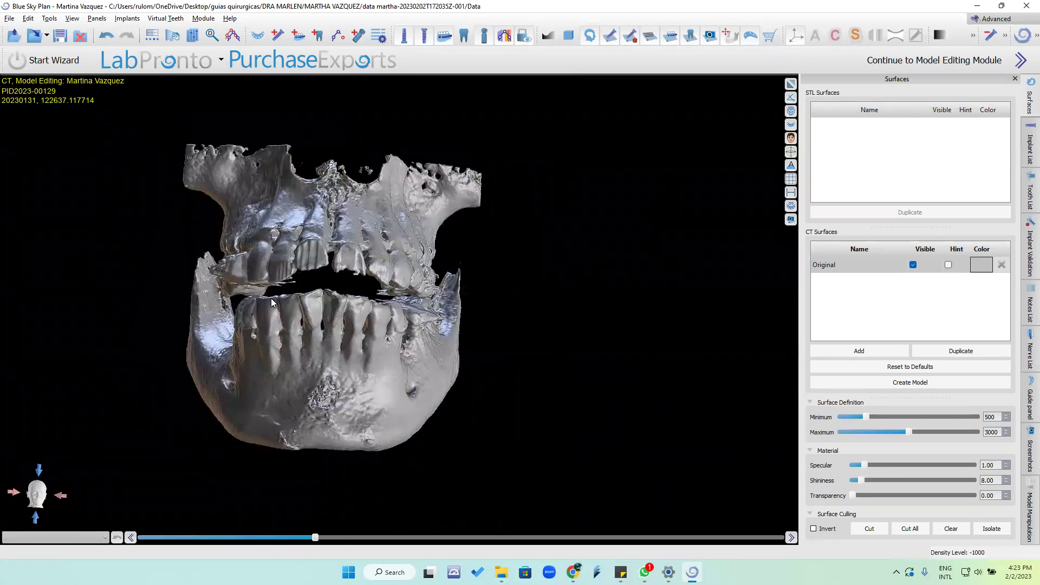
{"action": "left_click_drag", "start_coordinate": [398, 325], "coordinate": [325, 325]}
Drag the lower-jaw _l STL file from the patient folder into the Blue Sky Plan case
{"action": "mouse_move", "coordinate": [501, 573]}
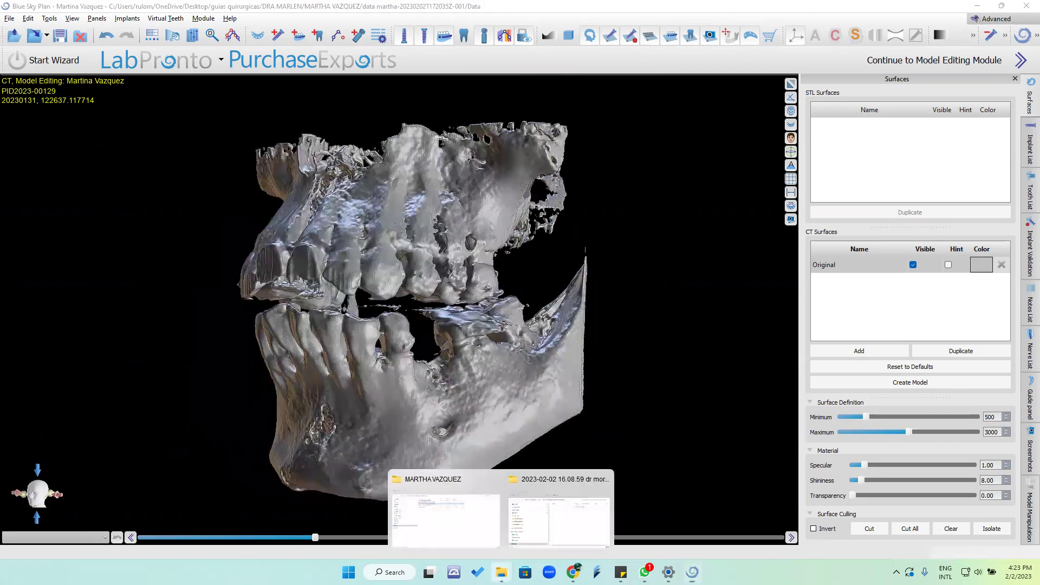
{"action": "left_click", "coordinate": [534, 520]}
{"action": "left_click", "coordinate": [461, 504]}
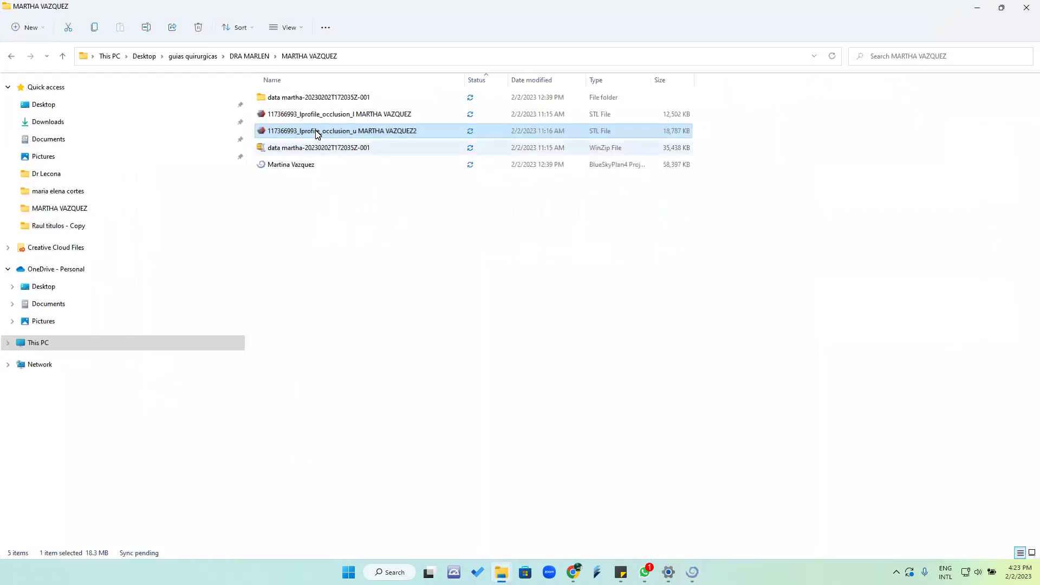
{"action": "left_click_drag", "start_coordinate": [324, 115], "coordinate": [396, 268]}
{"action": "key", "text": "alt+Tab"}
{"action": "key", "text": "alt+Tab"}
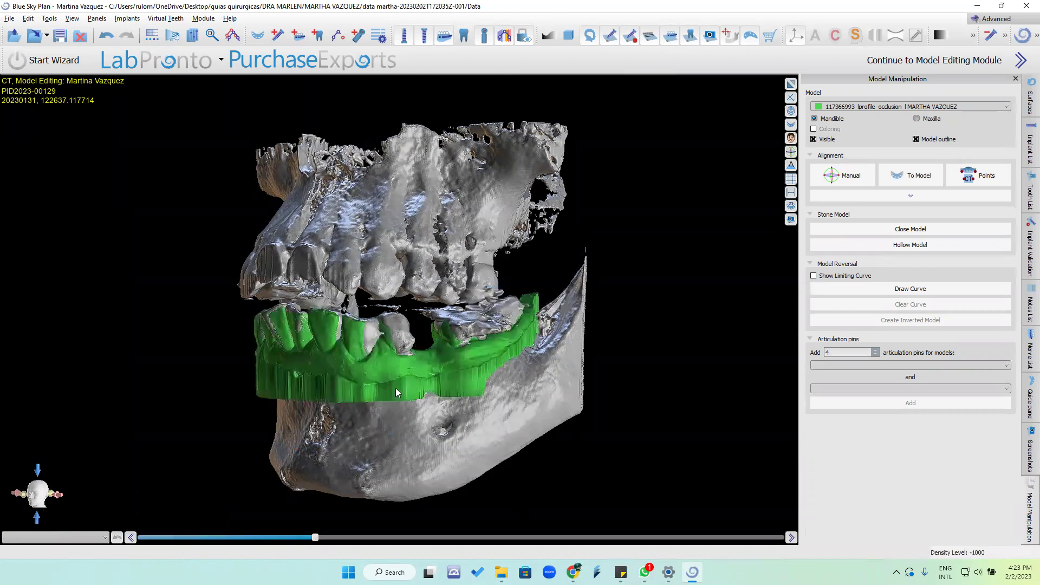
Review the green mandible model in 3-D, expand Alignment options, and restore the multi-view layout
{"action": "left_click_drag", "start_coordinate": [267, 295], "coordinate": [249, 347]}
{"action": "left_click_drag", "start_coordinate": [384, 366], "coordinate": [353, 364]}
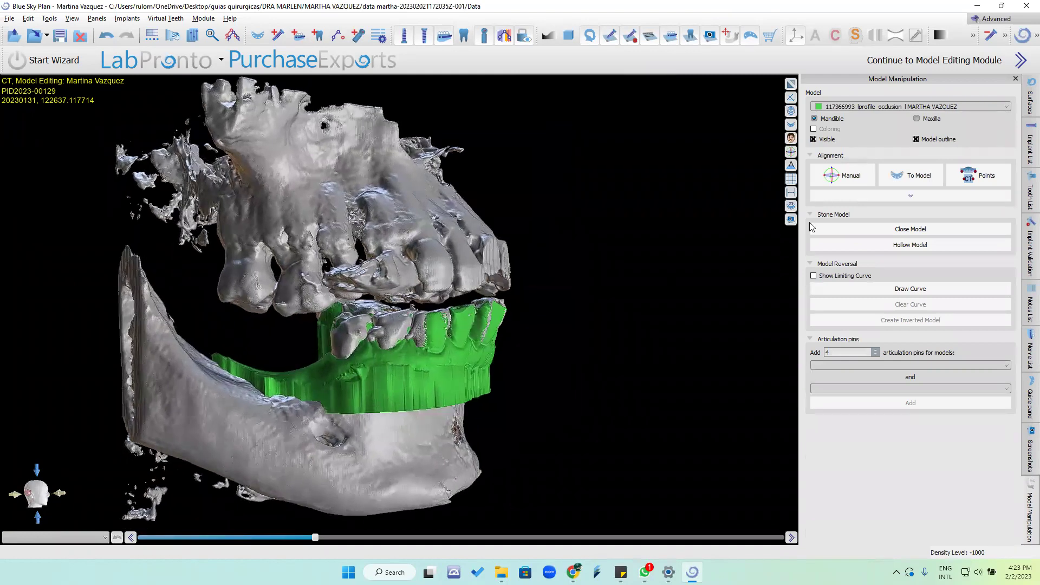
{"action": "left_click", "coordinate": [911, 197]}
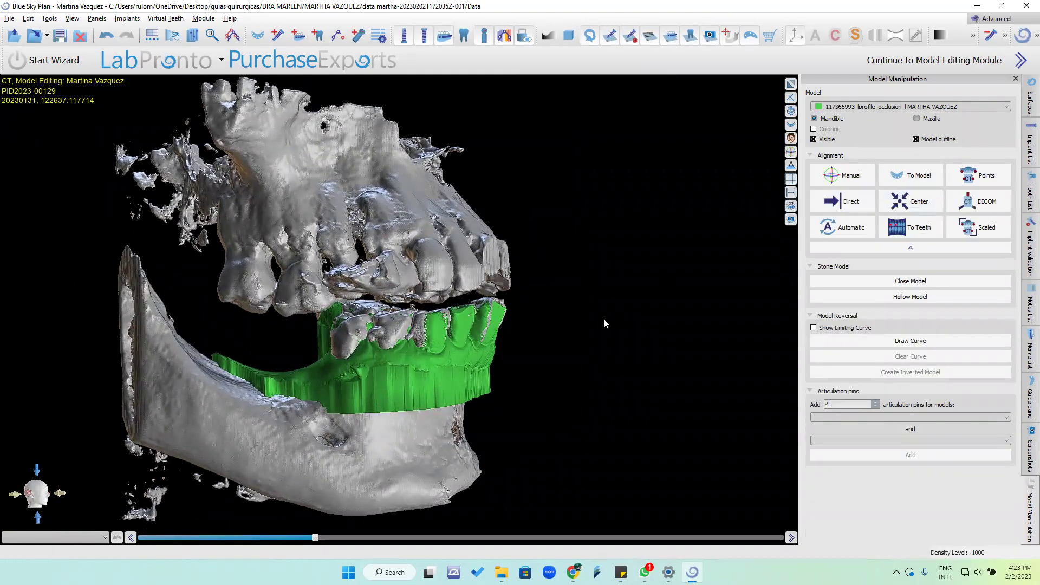
{"action": "left_click_drag", "start_coordinate": [677, 282], "coordinate": [650, 314]}
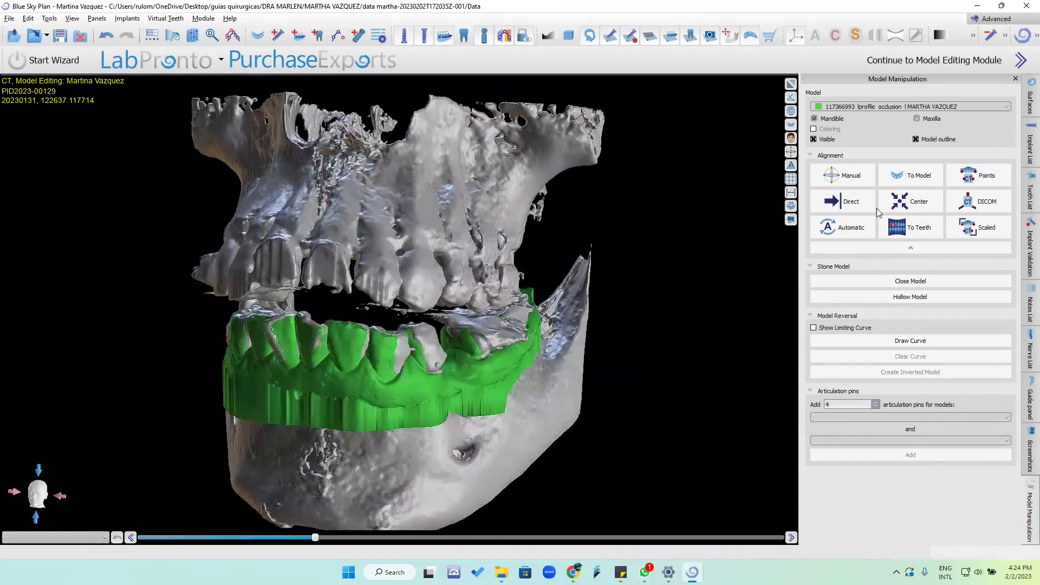
{"action": "left_click_drag", "start_coordinate": [696, 195], "coordinate": [780, 173]}
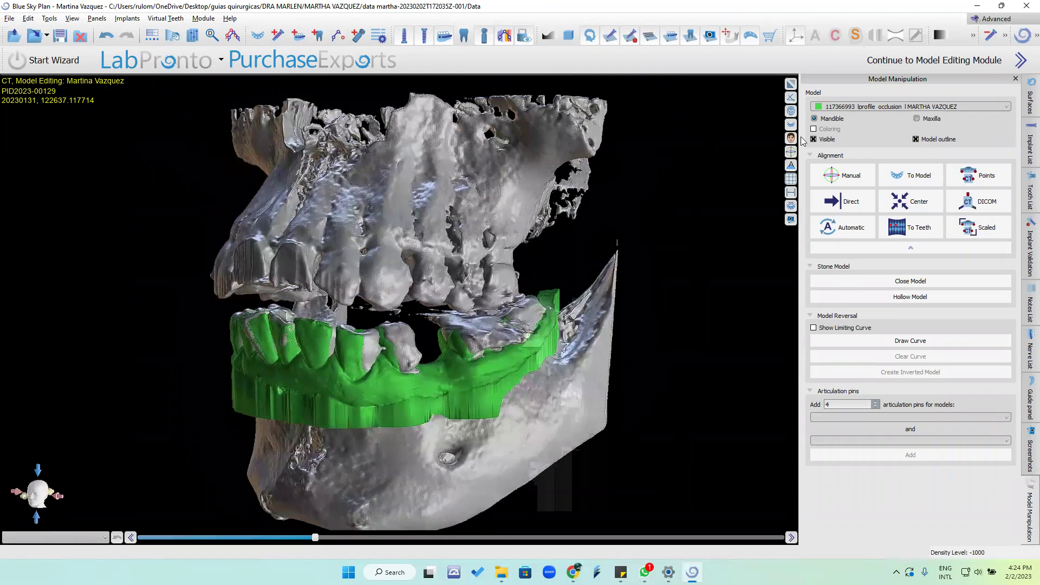
{"action": "left_click_drag", "start_coordinate": [774, 225], "coordinate": [788, 88]}
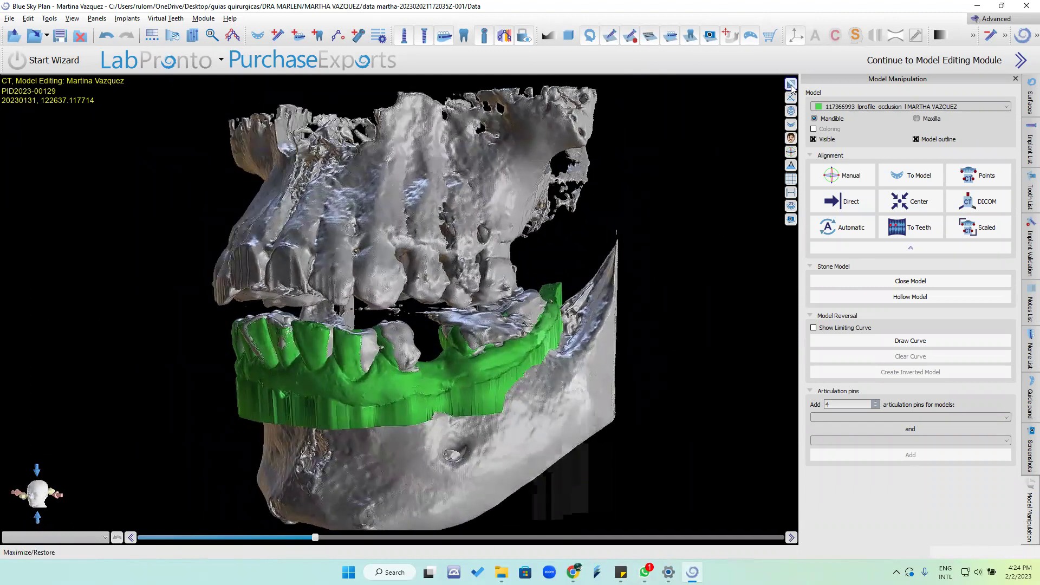
{"action": "left_click", "coordinate": [791, 85]}
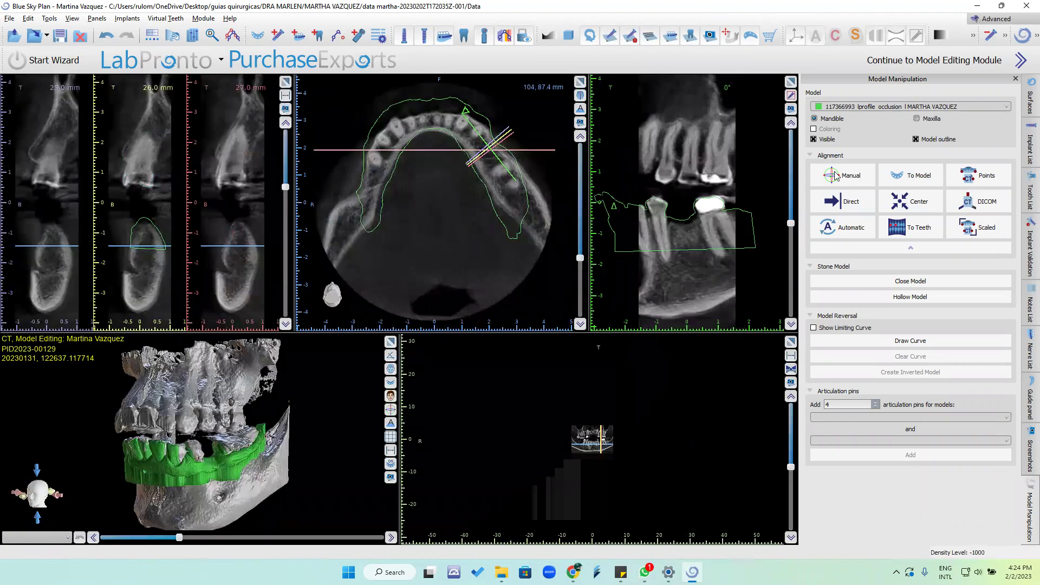
Autodetect both mandibular nerve canals (1.73 mm and 2.00 mm) and check them on the panoramic
{"action": "left_click", "coordinate": [299, 36]}
{"action": "left_click", "coordinate": [892, 113]}
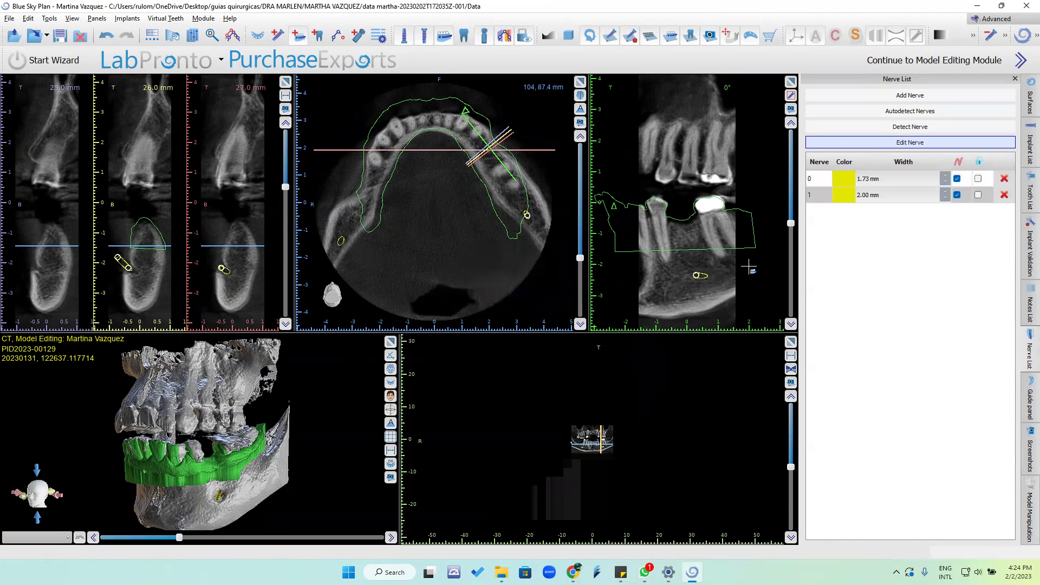
{"action": "mouse_move", "coordinate": [228, 425]}
{"action": "left_mouse_down"}
{"action": "mouse_move", "coordinate": [269, 415]}
{"action": "mouse_move", "coordinate": [246, 416]}
{"action": "left_mouse_up"}
{"action": "left_click", "coordinate": [685, 442]}
{"action": "scroll", "coordinate": [644, 484], "scroll_direction": "up", "scroll_amount": 5}
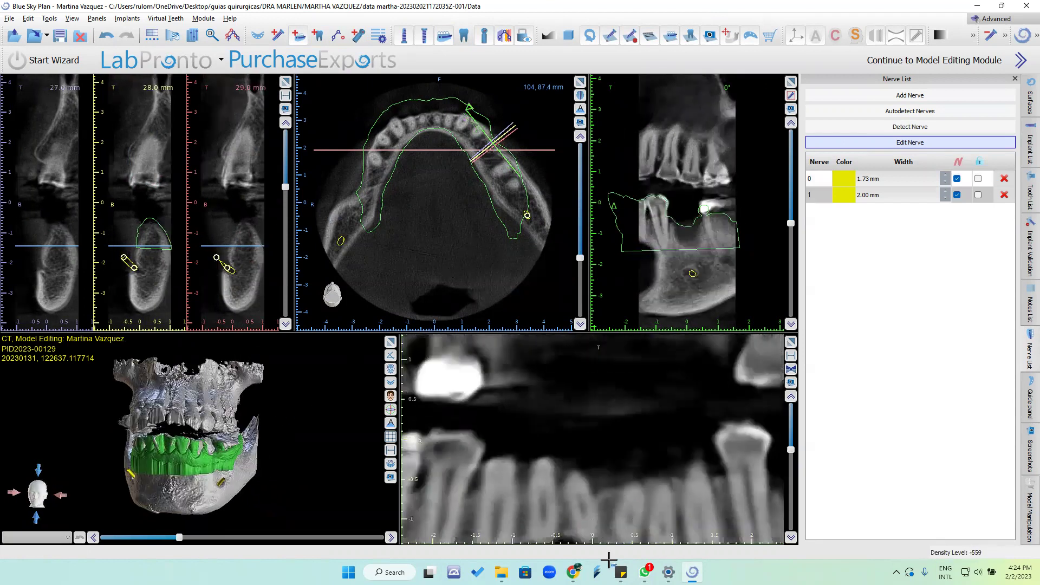
{"action": "scroll", "coordinate": [628, 501], "scroll_direction": "down", "scroll_amount": 5}
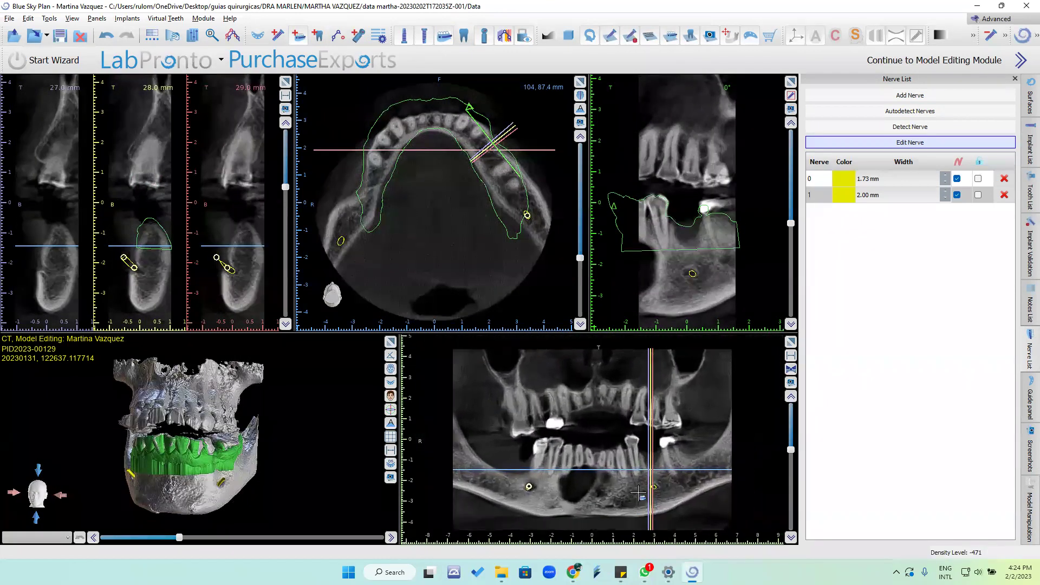
{"action": "left_click", "coordinate": [686, 442]}
{"action": "scroll", "coordinate": [686, 441], "scroll_direction": "up", "scroll_amount": 2}
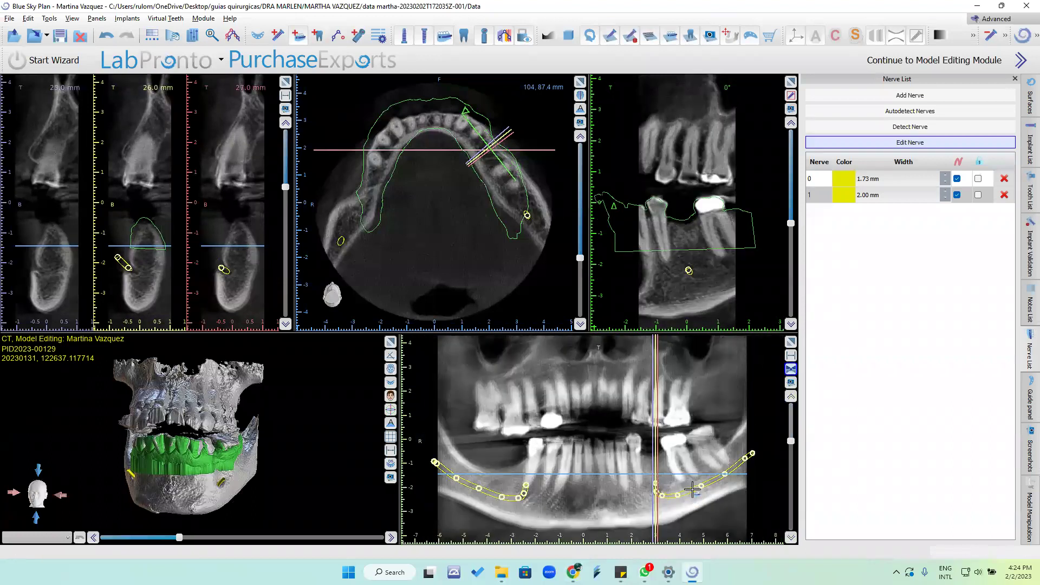
{"action": "key", "text": "Escape"}
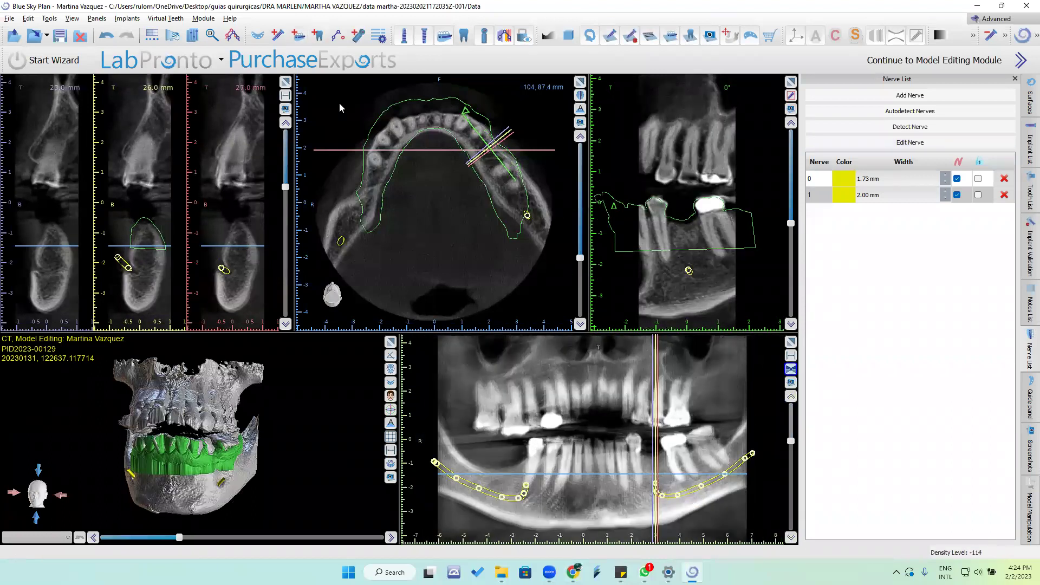
Add a Mandible-oriented custom implant, 10.00 mm long with 3.00/4.00 mm diameters
{"action": "left_click", "coordinate": [278, 38]}
{"action": "left_click", "coordinate": [242, 97]}
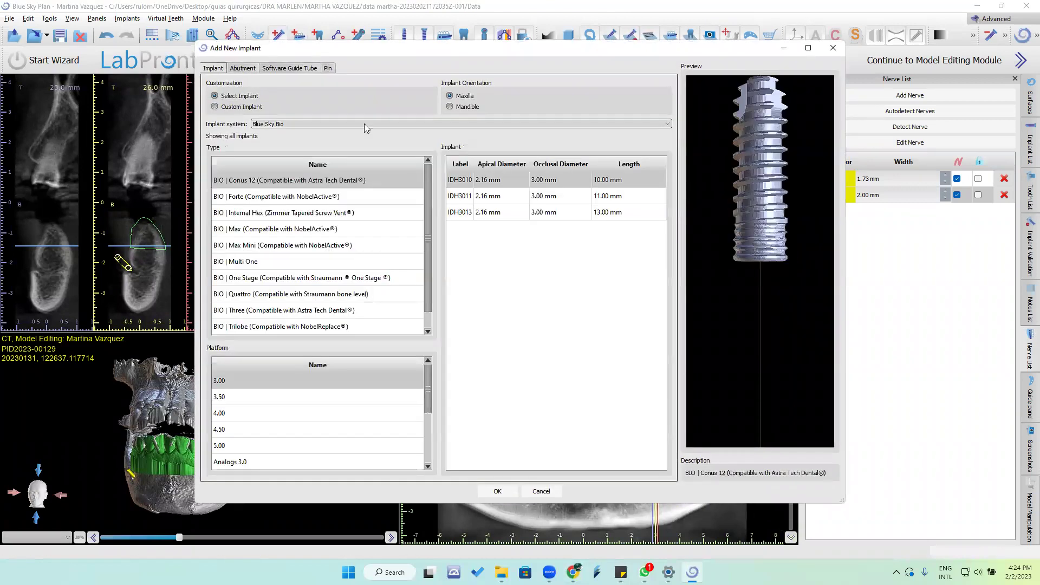
{"action": "left_click", "coordinate": [379, 124]}
{"action": "scroll", "coordinate": [321, 229], "scroll_direction": "down", "scroll_amount": 12}
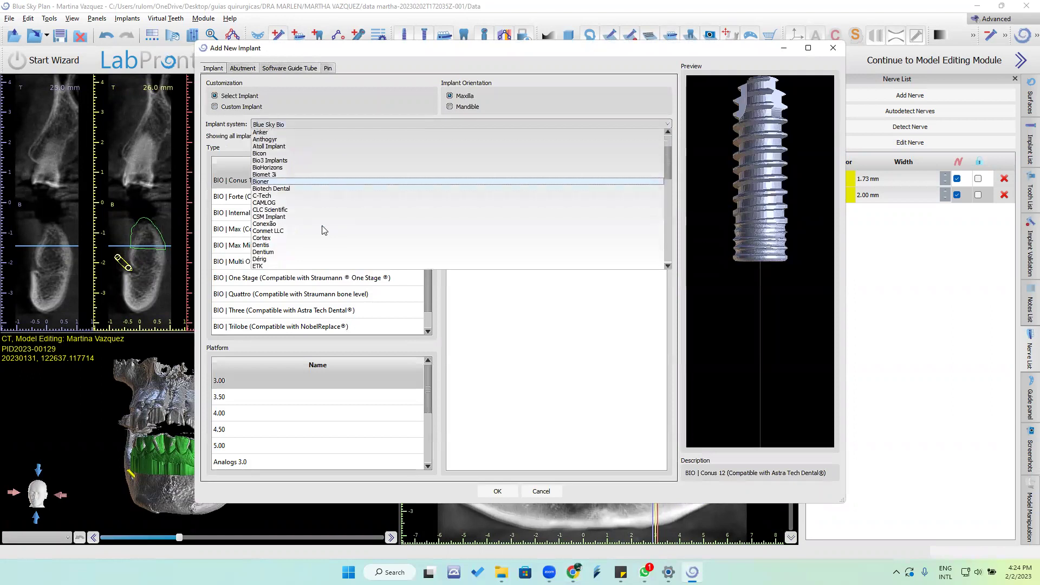
{"action": "scroll", "coordinate": [322, 229], "scroll_direction": "down", "scroll_amount": 5}
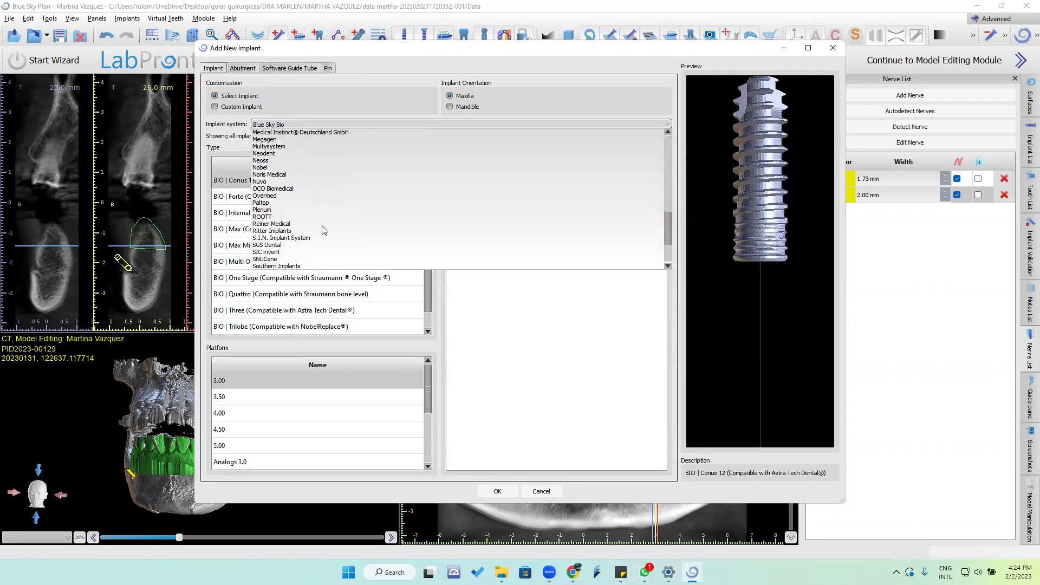
{"action": "left_click", "coordinate": [221, 107]}
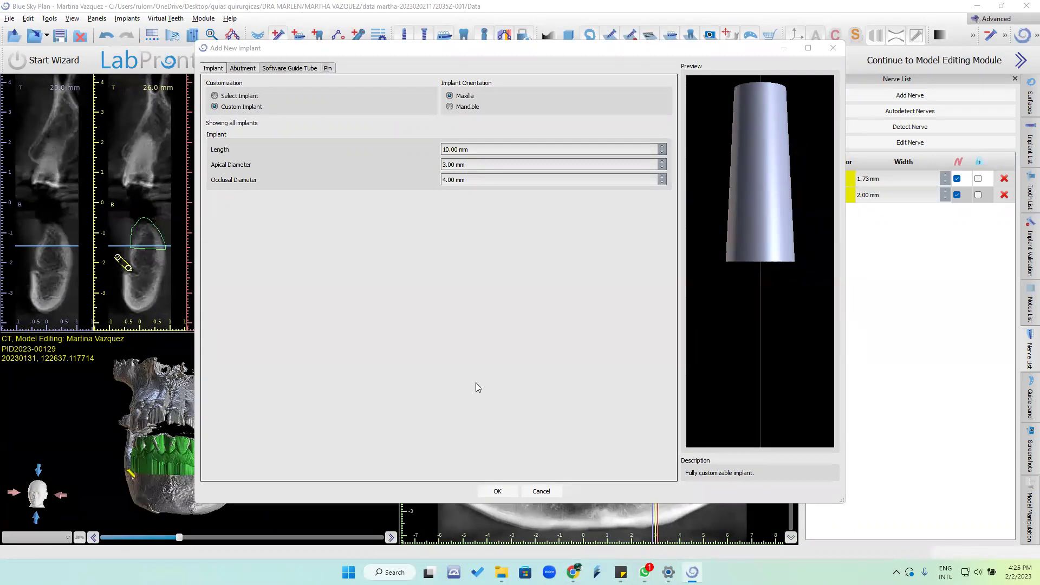
{"action": "left_click", "coordinate": [450, 107]}
{"action": "left_click", "coordinate": [497, 491]}
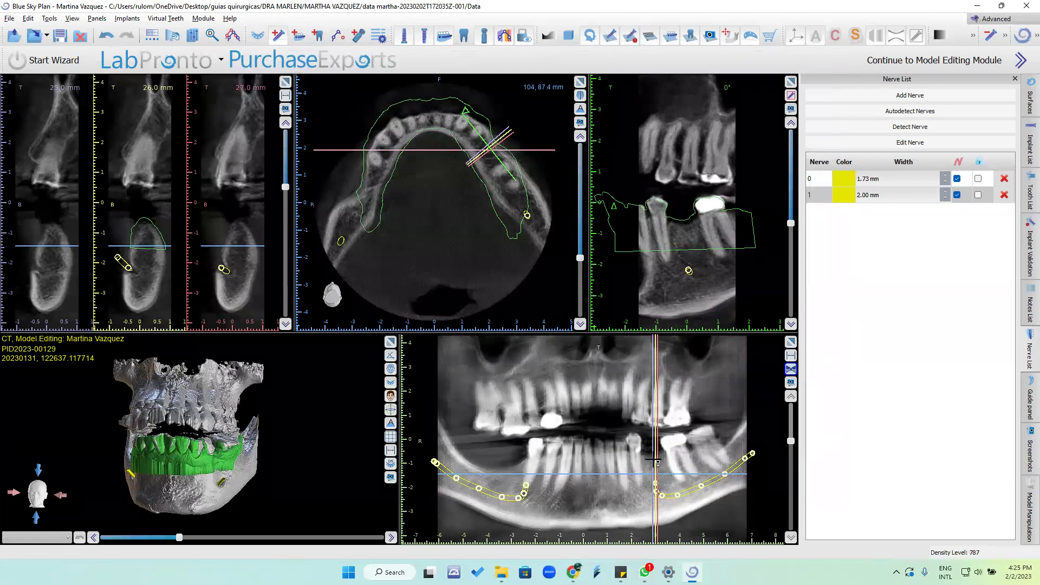
Place the implant in the lower-jaw gap, tilt it, and raise it slightly in the maximized panoramic
{"action": "left_click", "coordinate": [653, 461]}
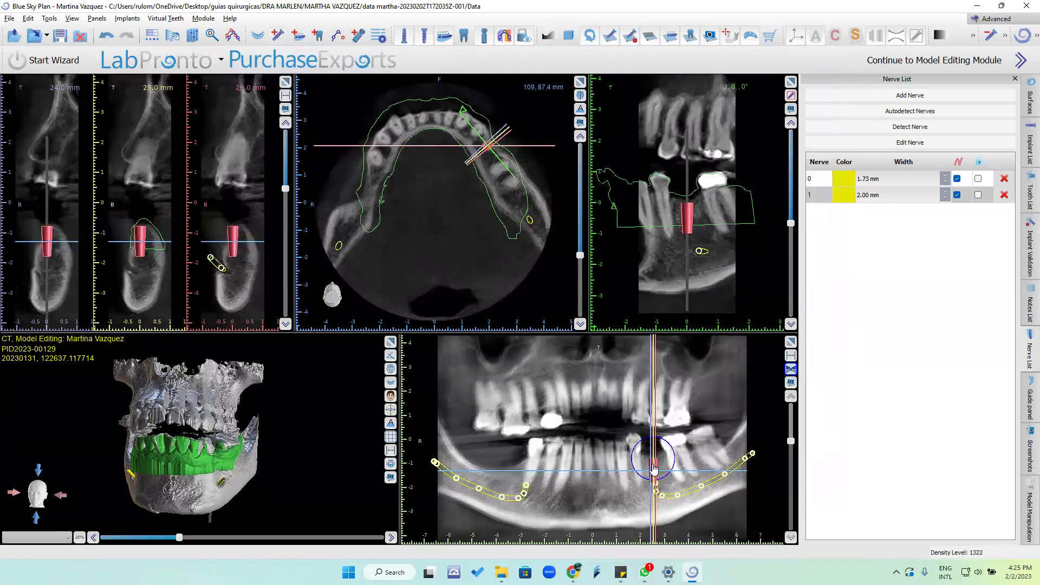
{"action": "left_click_drag", "start_coordinate": [672, 469], "coordinate": [676, 469]}
{"action": "left_click", "coordinate": [790, 343]}
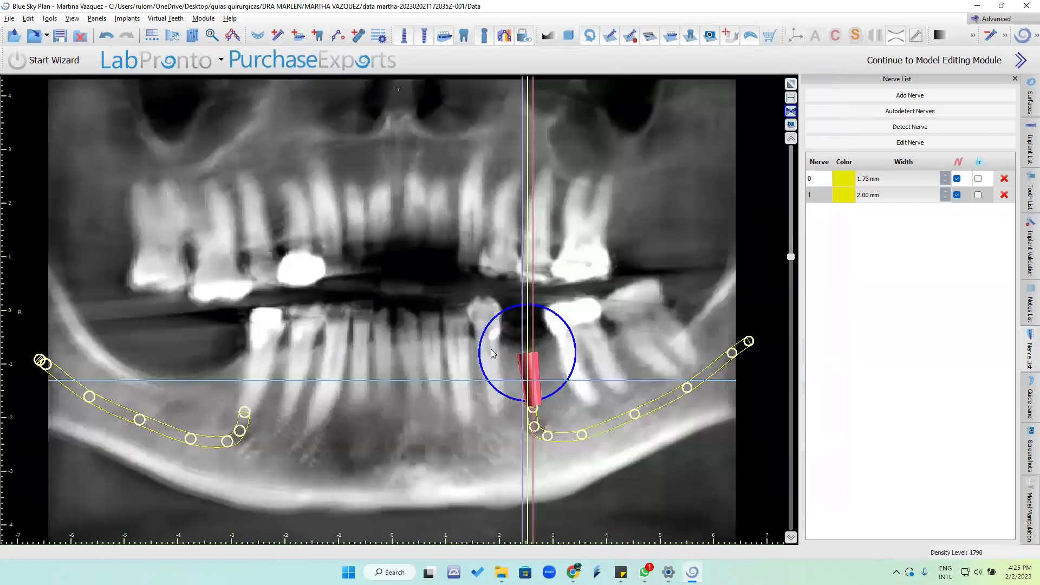
{"action": "left_click_drag", "start_coordinate": [531, 373], "coordinate": [529, 368]}
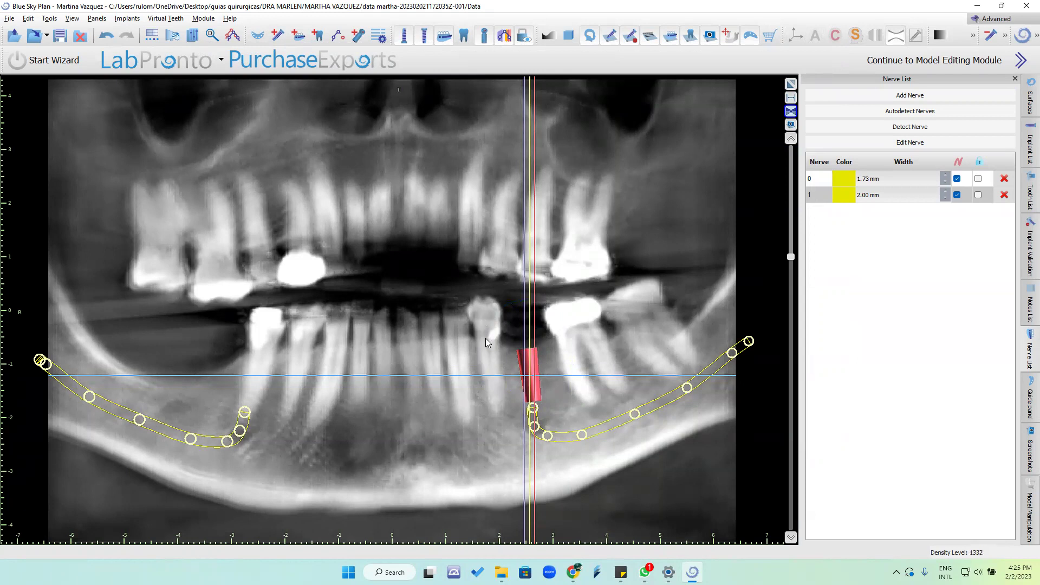
{"action": "mouse_move", "coordinate": [509, 328]}
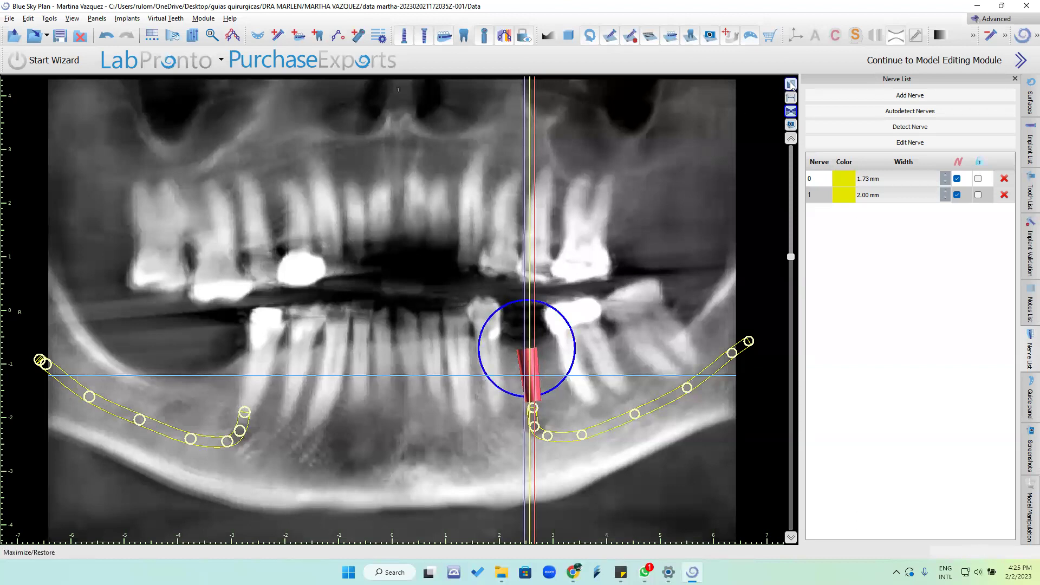
Maximize the tangential cross-section view and rotate it around the implant
{"action": "double_click", "coordinate": [702, 152]}
{"action": "left_click_drag", "start_coordinate": [273, 440], "coordinate": [653, 383]}
{"action": "double_click", "coordinate": [778, 98]}
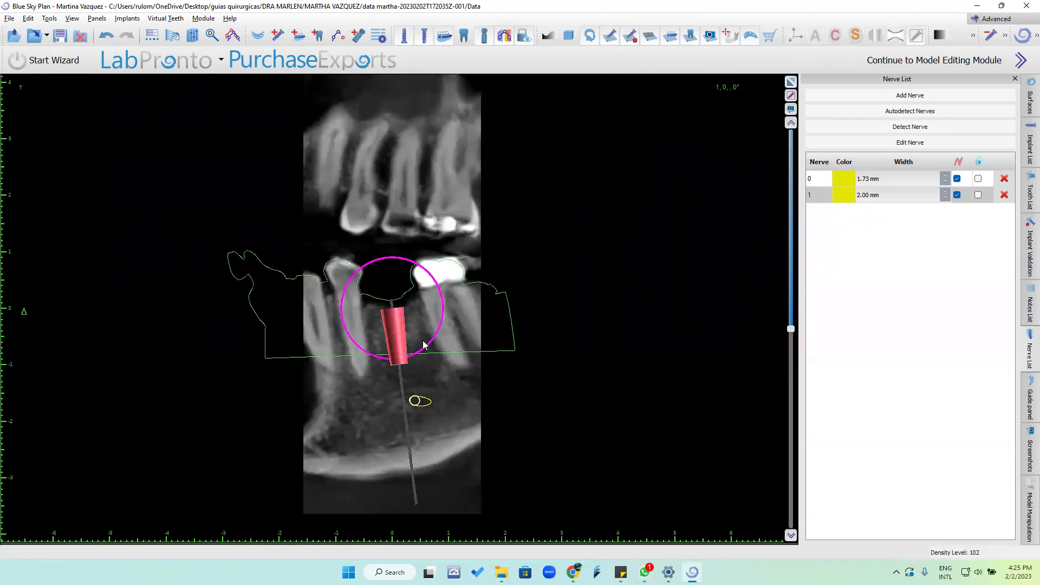
{"action": "mouse_move", "coordinate": [428, 347]}
{"action": "left_mouse_down"}
{"action": "mouse_move", "coordinate": [504, 440]}
{"action": "mouse_move", "coordinate": [432, 279]}
{"action": "mouse_move", "coordinate": [434, 351]}
{"action": "mouse_move", "coordinate": [413, 342]}
{"action": "mouse_move", "coordinate": [418, 313]}
{"action": "mouse_move", "coordinate": [388, 335]}
{"action": "left_mouse_up"}
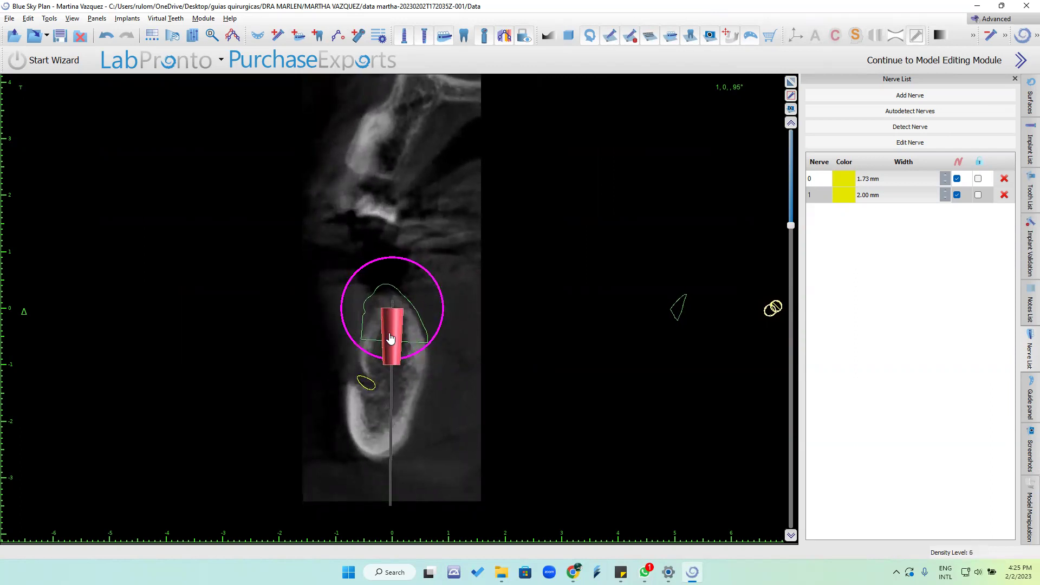
{"action": "left_click_drag", "start_coordinate": [396, 325], "coordinate": [395, 325]}
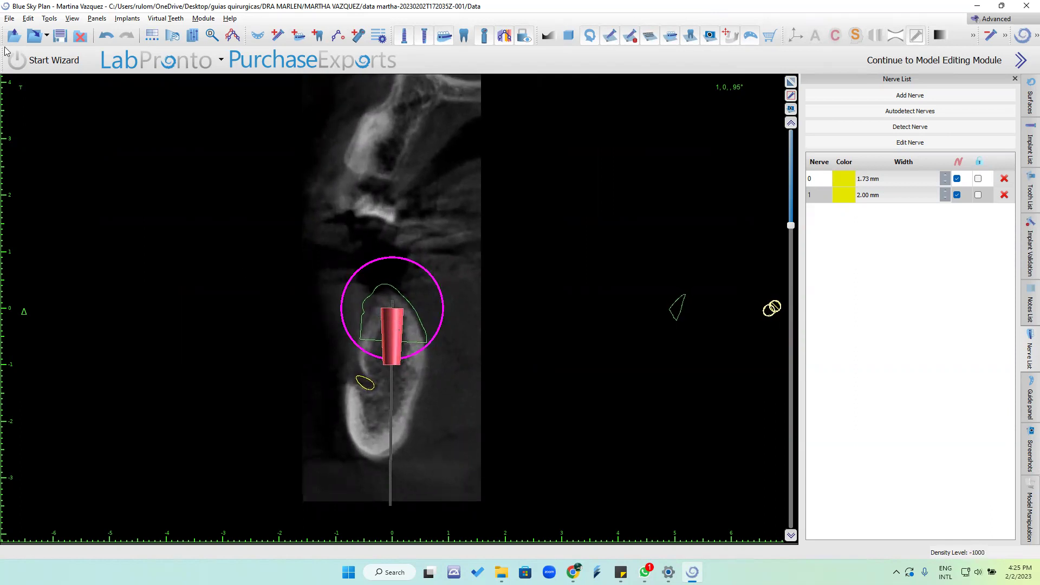
Measure a 1.63 mm distance across the implant's top edge with Distance Measure
{"action": "left_click", "coordinate": [49, 19]}
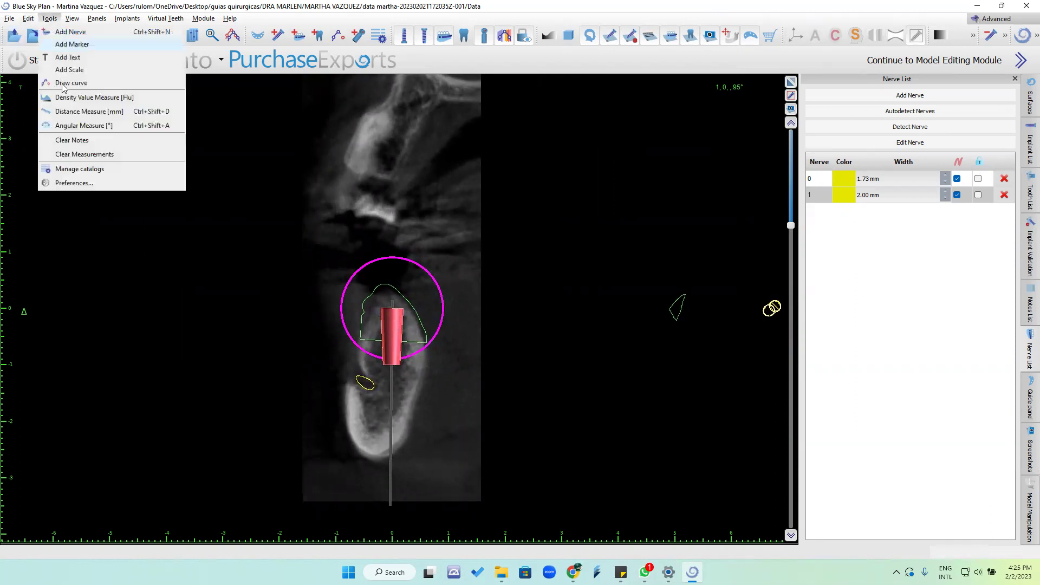
{"action": "left_click", "coordinate": [89, 112]}
{"action": "left_click_drag", "start_coordinate": [371, 307], "coordinate": [382, 313]}
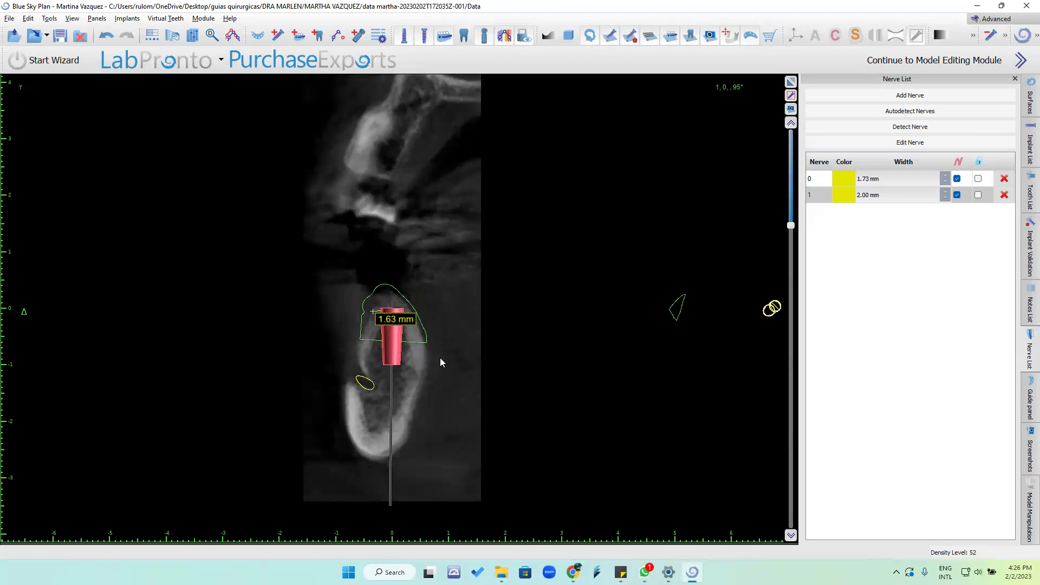
{"action": "key", "text": "alt+t"}
Clear the 1.63 mm distance measurement
{"action": "key", "text": "Return"}
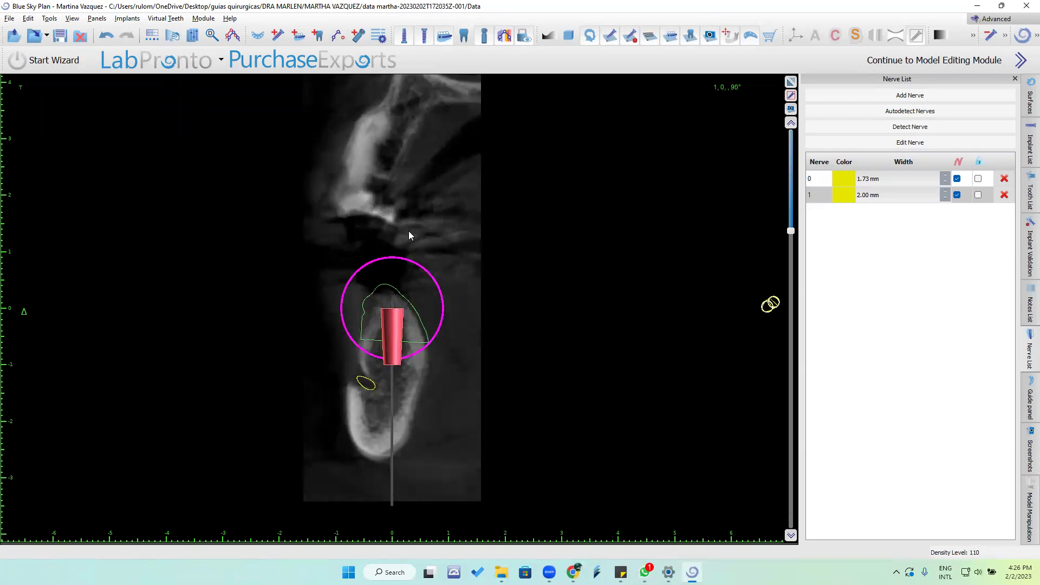
{"action": "scroll", "coordinate": [410, 232], "scroll_direction": "down", "scroll_amount": 5}
{"action": "scroll", "coordinate": [411, 232], "scroll_direction": "down", "scroll_amount": 15}
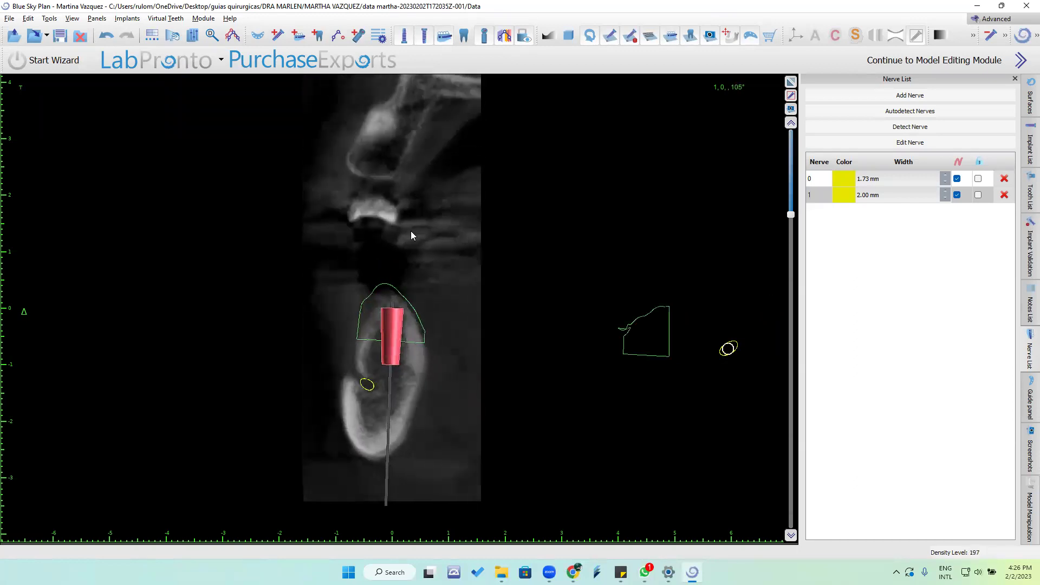
{"action": "scroll", "coordinate": [411, 231], "scroll_direction": "down", "scroll_amount": 12}
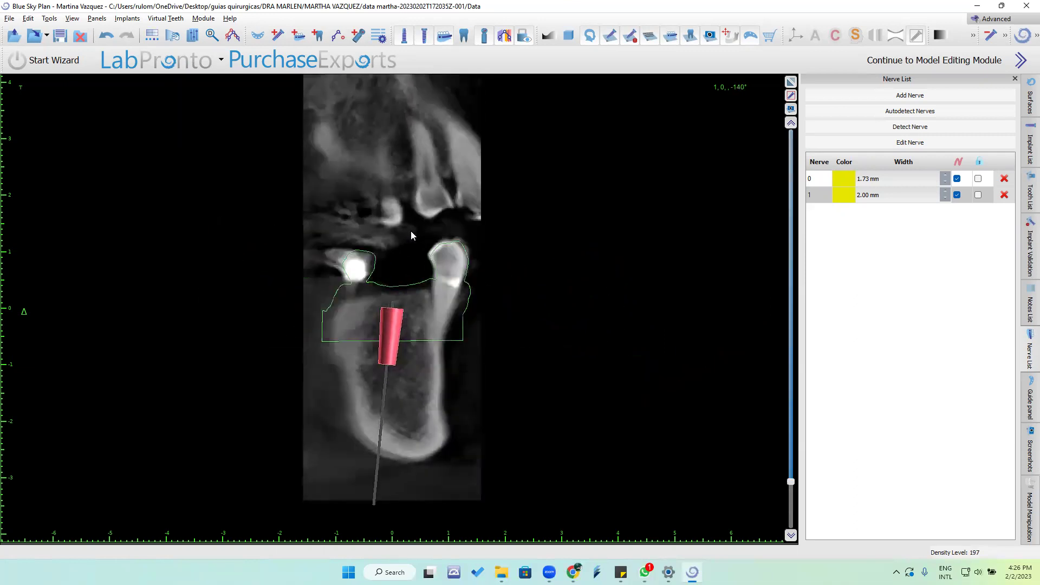
{"action": "scroll", "coordinate": [411, 235], "scroll_direction": "down", "scroll_amount": 11}
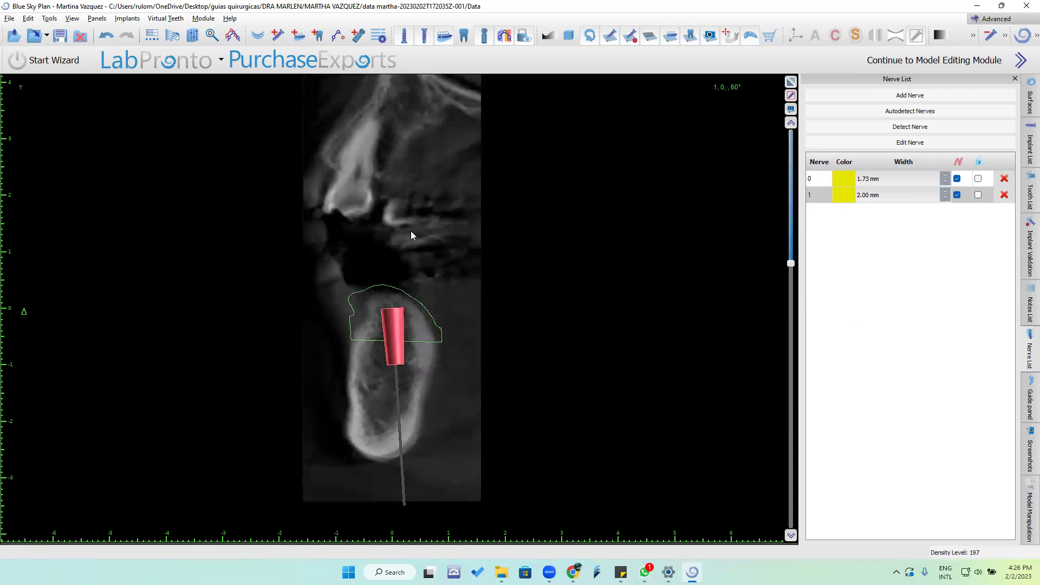
{"action": "scroll", "coordinate": [411, 231], "scroll_direction": "down", "scroll_amount": 1}
Hide the Original CT surface so the enlarged 3-D view shows only the green arch
{"action": "left_click", "coordinate": [791, 81]}
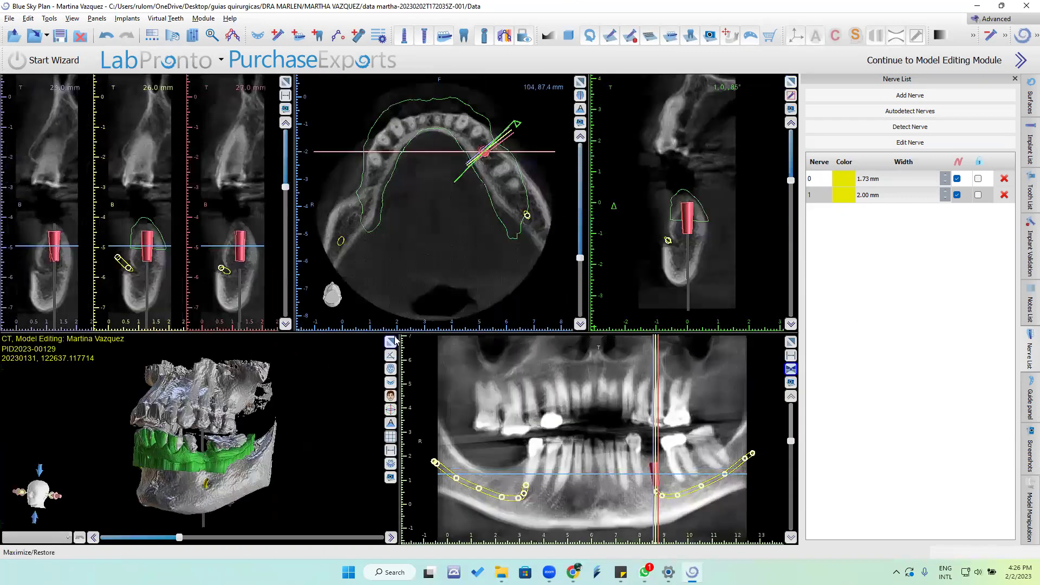
{"action": "left_click", "coordinate": [391, 341]}
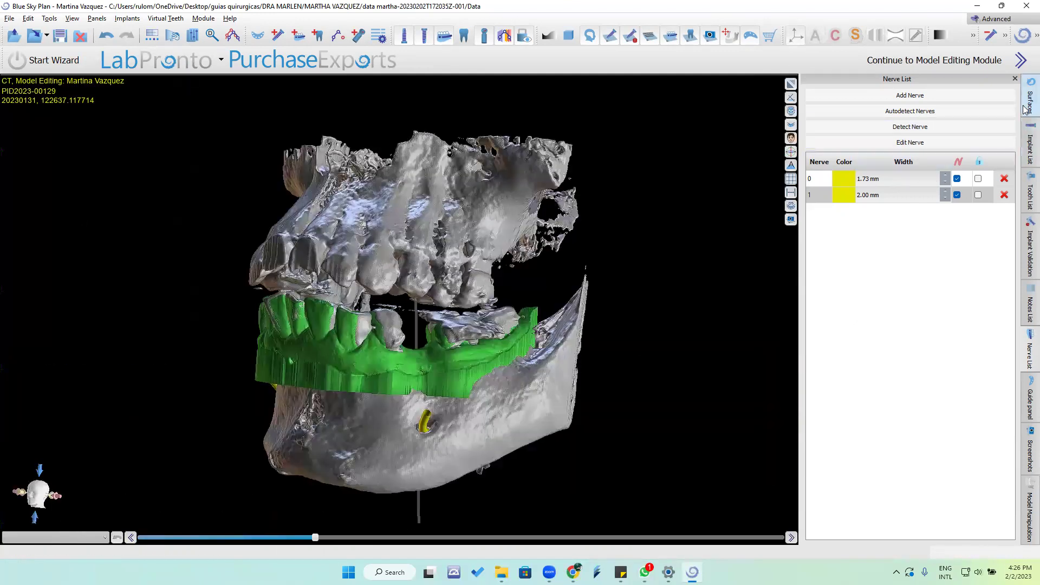
{"action": "left_click", "coordinate": [1028, 103]}
{"action": "left_click", "coordinate": [914, 265]}
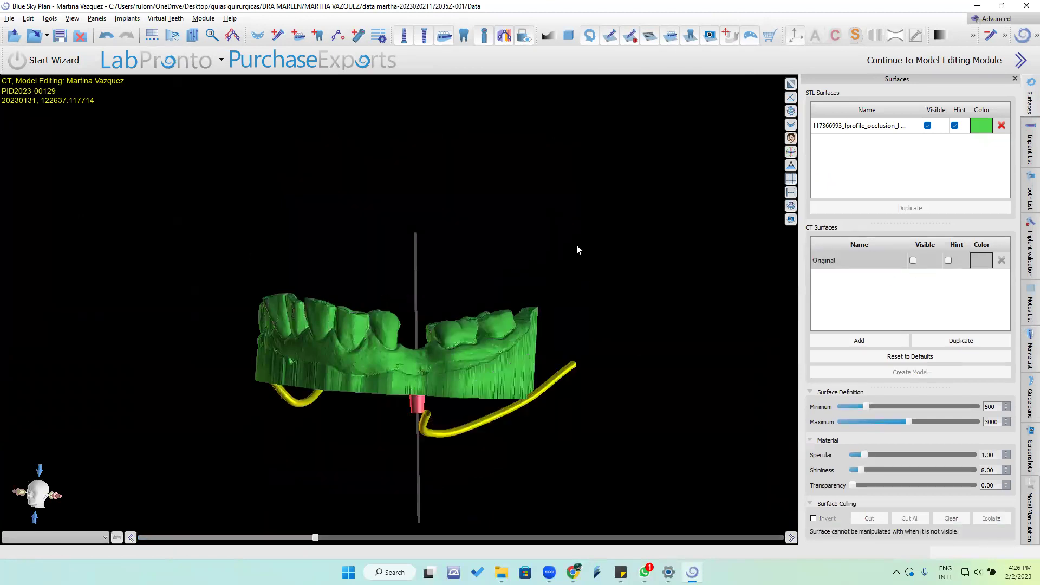
{"action": "left_click_drag", "start_coordinate": [576, 246], "coordinate": [524, 304]}
Slightly re-angle the left-side implant with the 3-D rotation gizmo, then restore the layout
{"action": "left_click", "coordinate": [324, 291]}
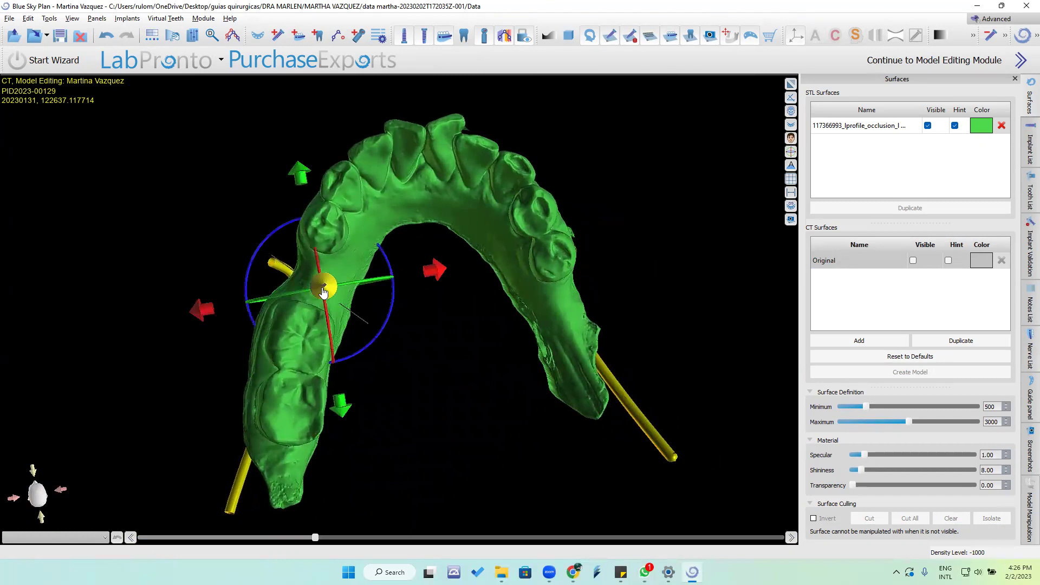
{"action": "left_click_drag", "start_coordinate": [248, 274], "coordinate": [210, 246]}
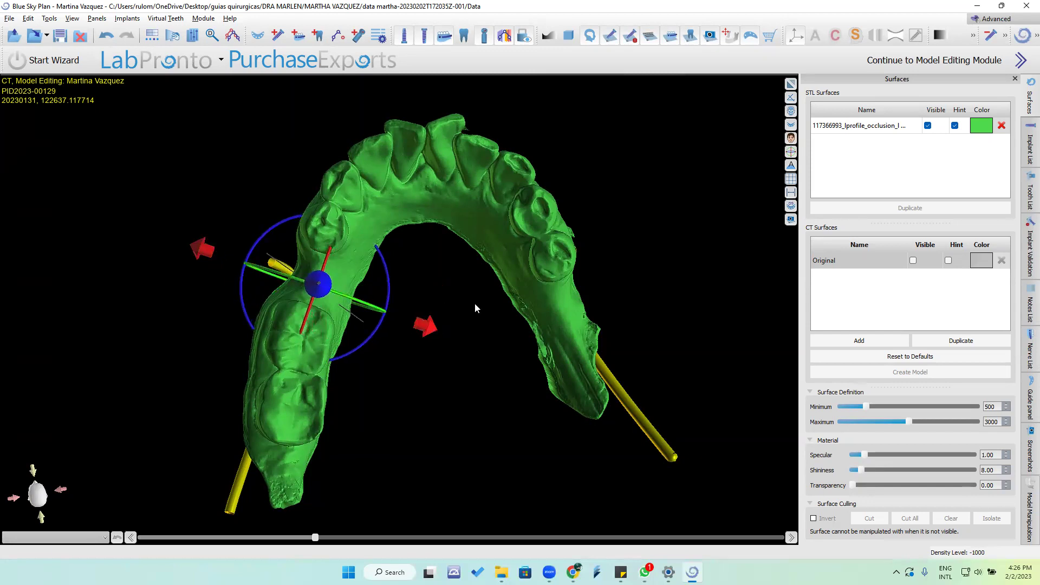
{"action": "left_click_drag", "start_coordinate": [473, 312], "coordinate": [468, 312]}
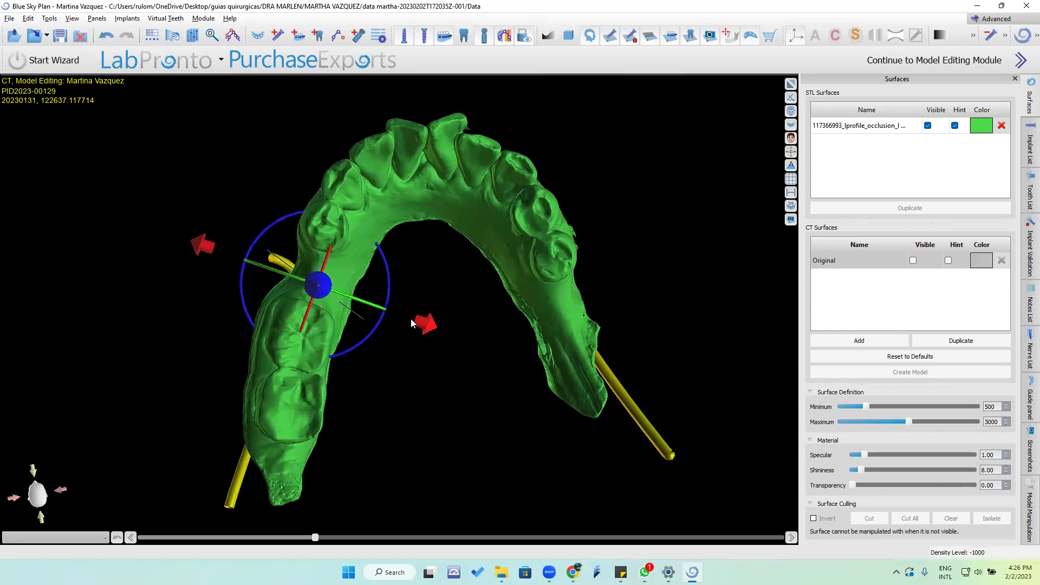
{"action": "left_click_drag", "start_coordinate": [390, 285], "coordinate": [395, 283]}
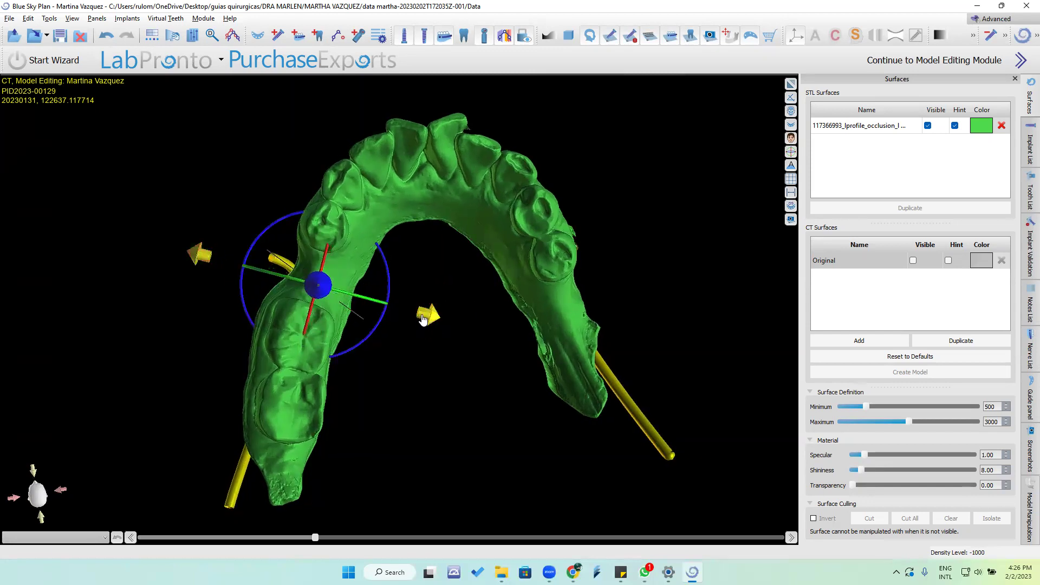
{"action": "left_click_drag", "start_coordinate": [470, 276], "coordinate": [485, 266]}
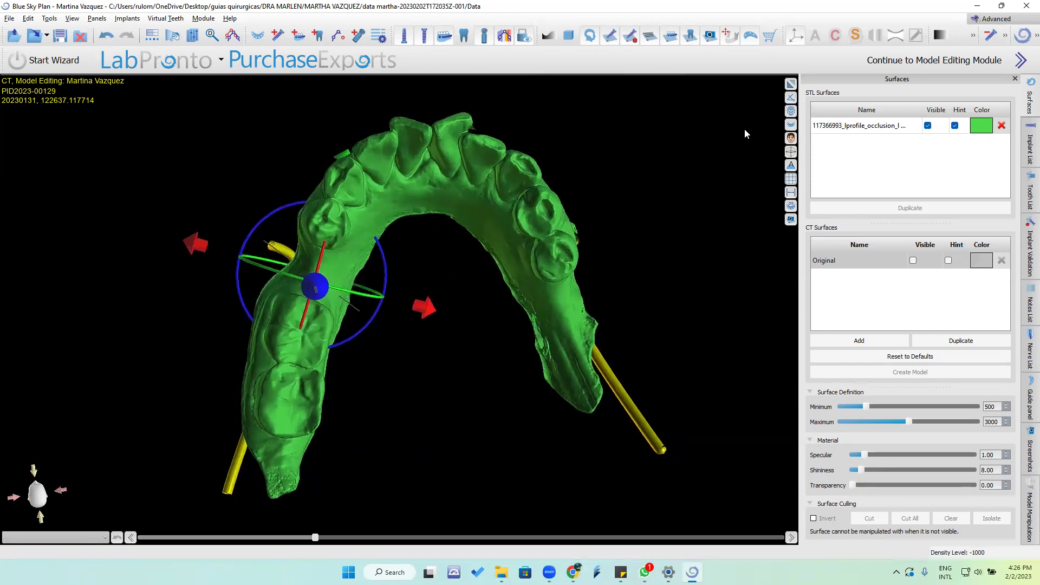
{"action": "left_click", "coordinate": [791, 84]}
Rotate the maximized implant cross-section slice, then return to the multi-pane layout
{"action": "double_click", "coordinate": [138, 233]}
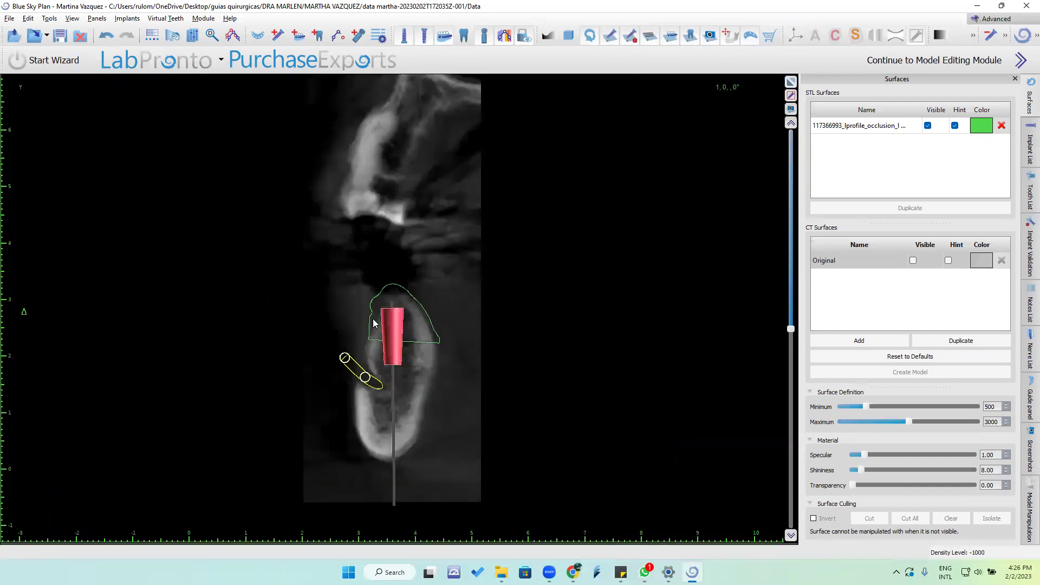
{"action": "mouse_move", "coordinate": [388, 293]}
{"action": "left_mouse_down"}
{"action": "mouse_move", "coordinate": [394, 327]}
{"action": "mouse_move", "coordinate": [410, 343]}
{"action": "left_mouse_up"}
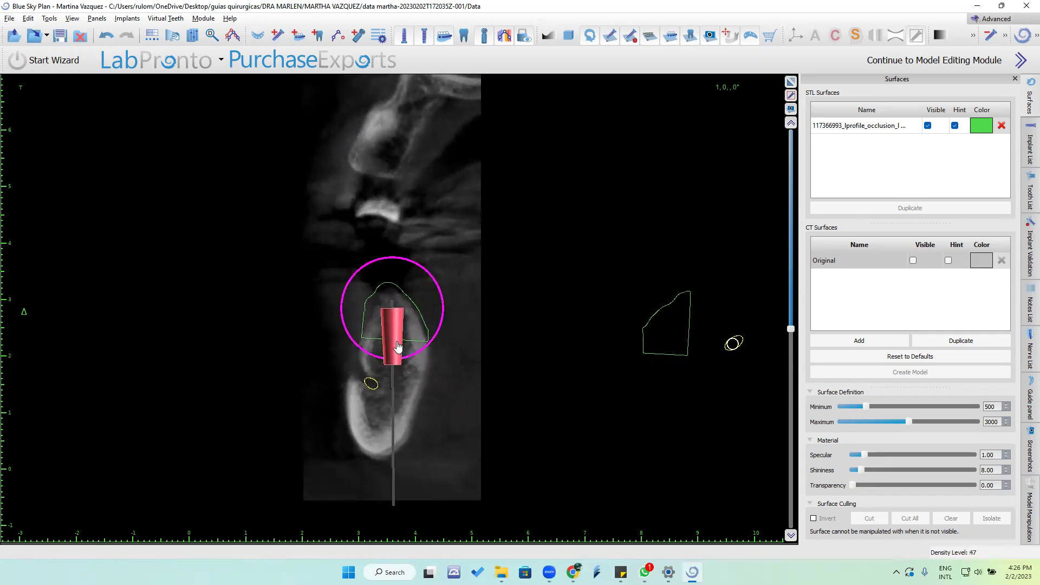
{"action": "scroll", "coordinate": [421, 362], "scroll_direction": "down", "scroll_amount": 3}
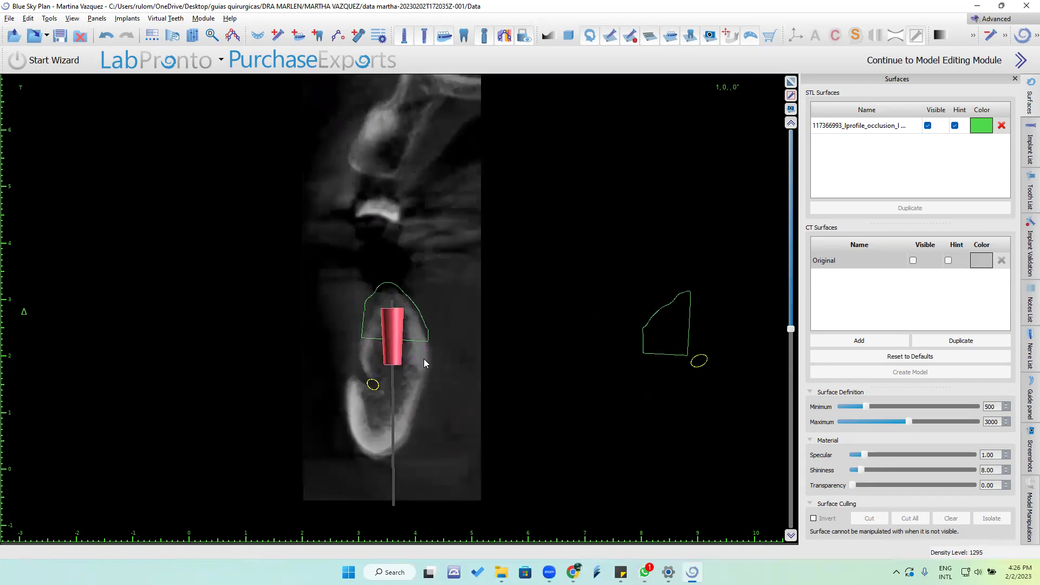
{"action": "left_click", "coordinate": [791, 82]}
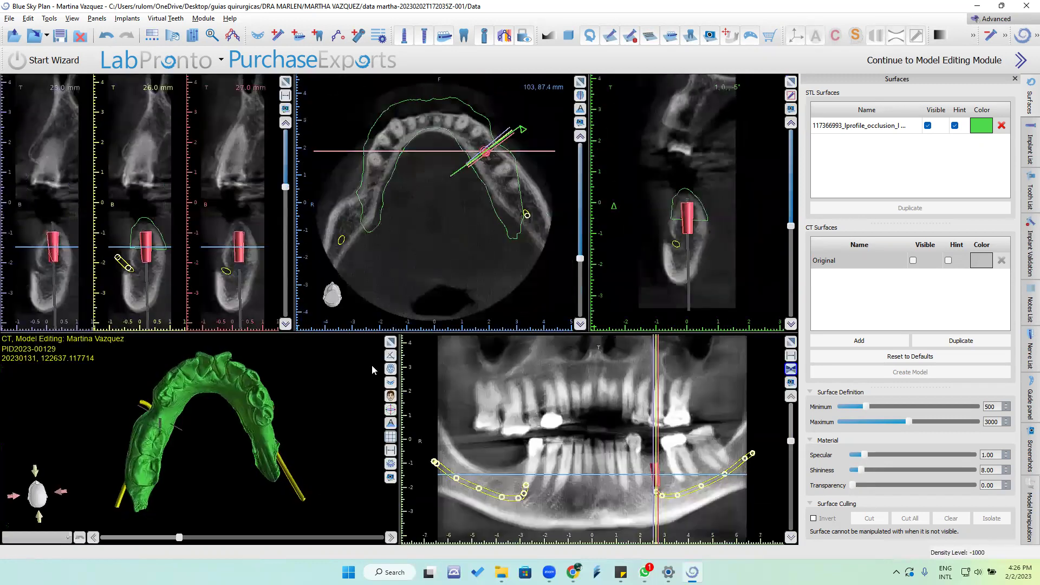
Enlarge the 3-D view and orbit the arch with its implant
{"action": "double_click", "coordinate": [373, 370]}
{"action": "left_click_drag", "start_coordinate": [427, 374], "coordinate": [434, 339]}
{"action": "left_click", "coordinate": [335, 295]}
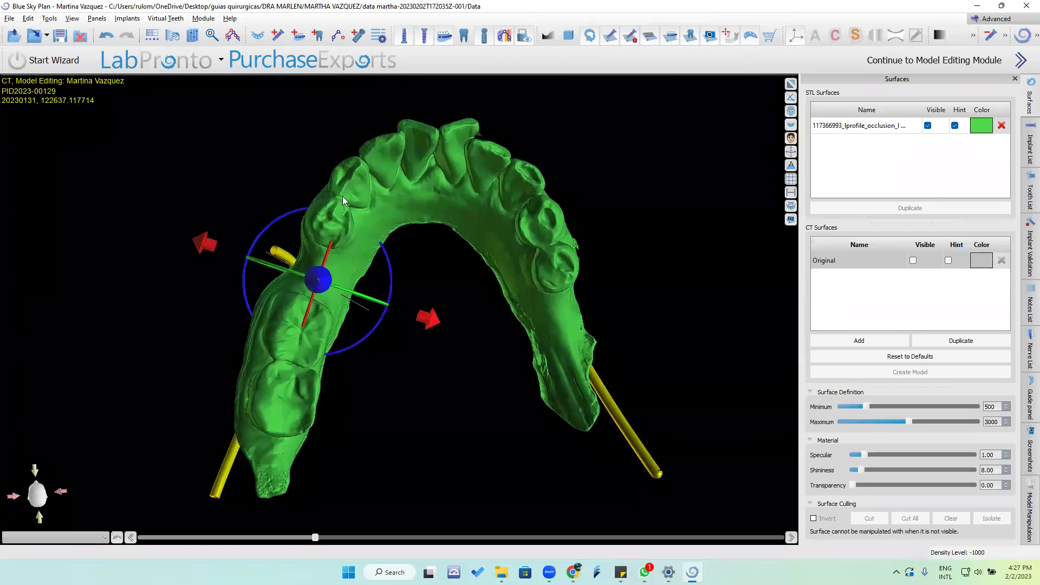
{"action": "left_click_drag", "start_coordinate": [418, 207], "coordinate": [491, 233]}
{"action": "left_click", "coordinate": [791, 84]}
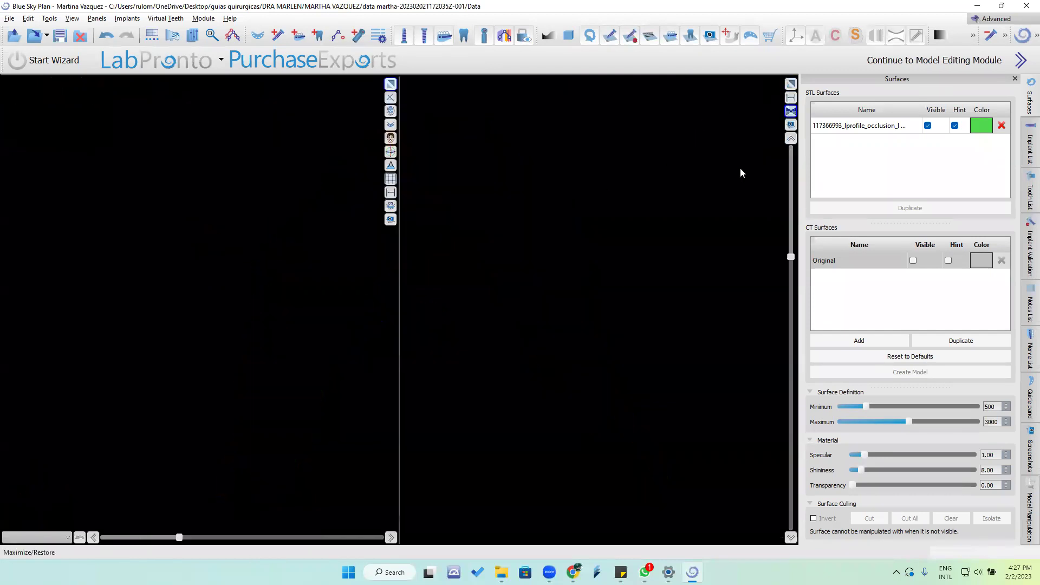
{"action": "scroll", "coordinate": [707, 253], "scroll_direction": "down", "scroll_amount": 10}
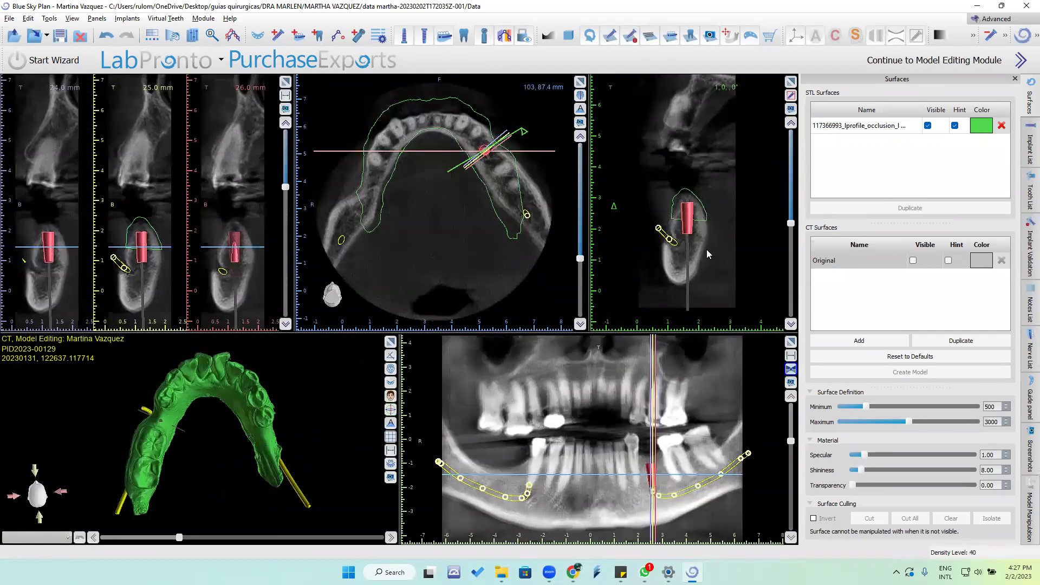
{"action": "scroll", "coordinate": [707, 253], "scroll_direction": "down", "scroll_amount": 5}
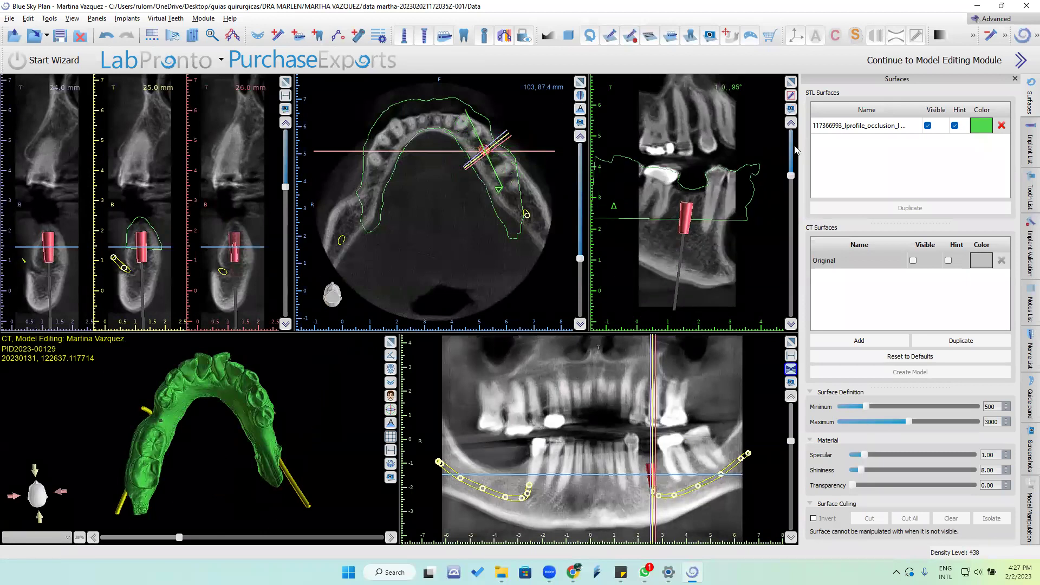
{"action": "left_click", "coordinate": [791, 82]}
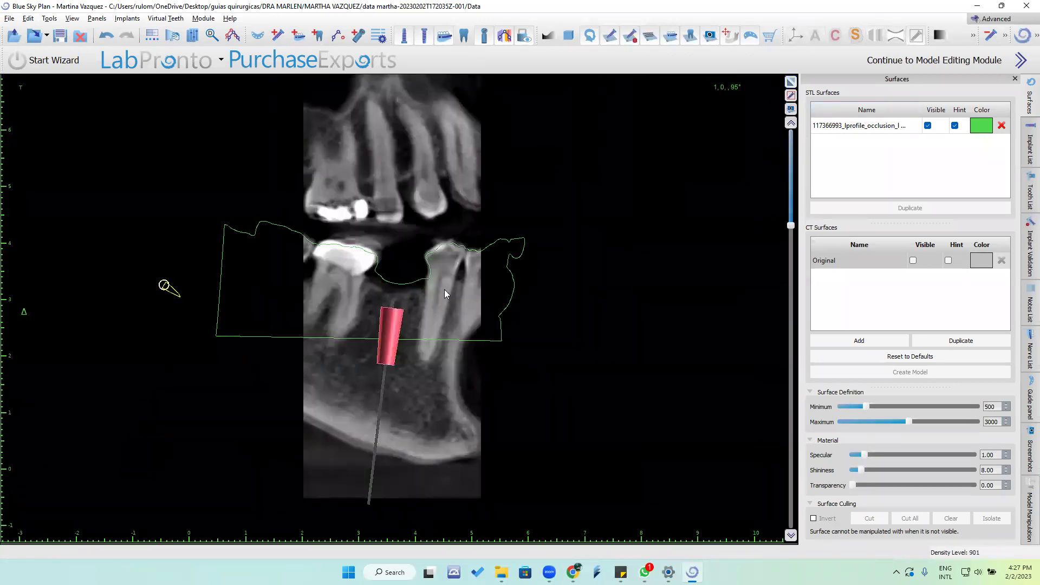
{"action": "mouse_move", "coordinate": [385, 366]}
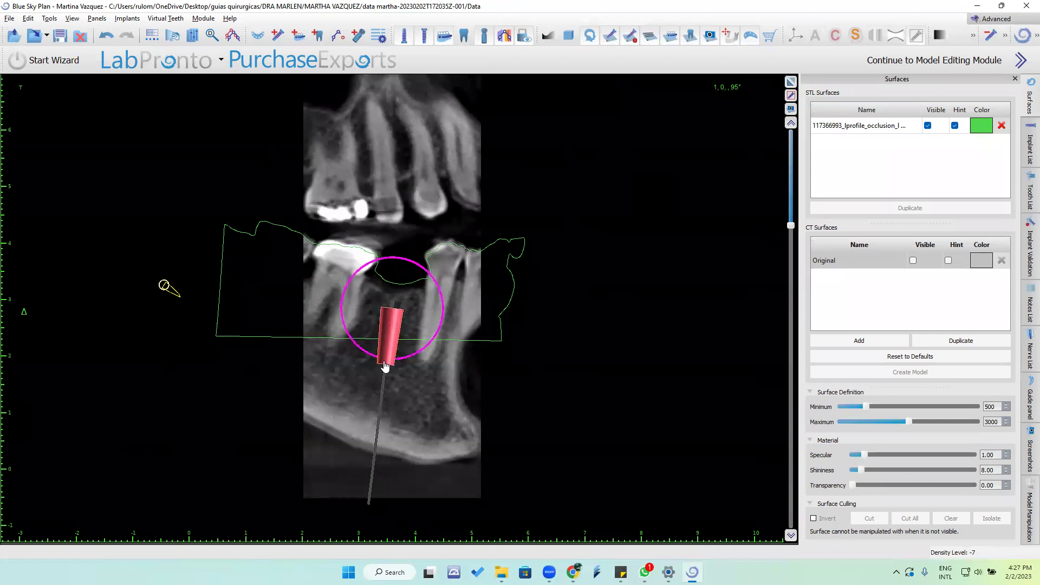
{"action": "left_click", "coordinate": [27, 18]}
{"action": "mouse_move", "coordinate": [50, 18]}
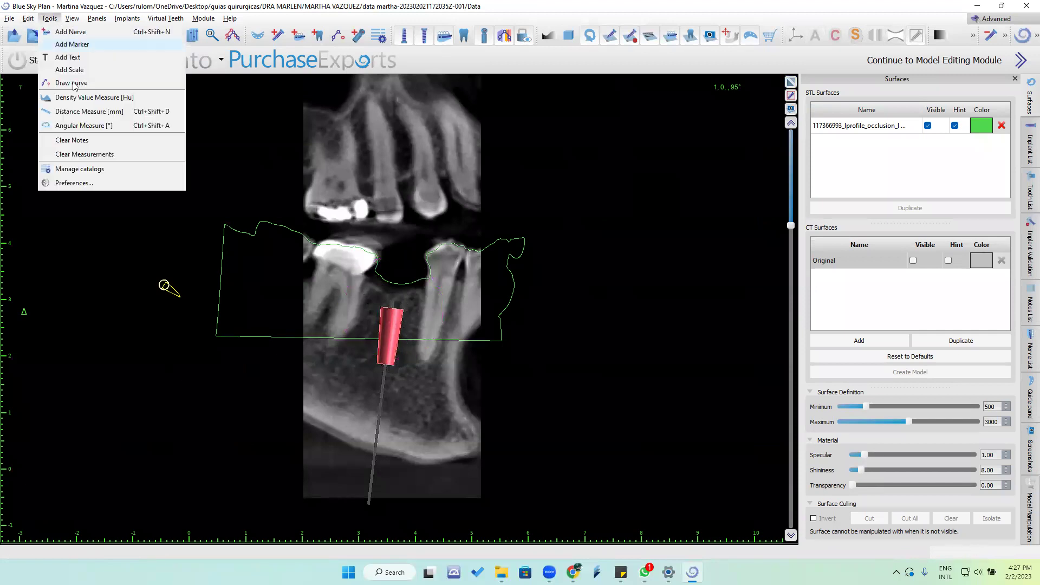
{"action": "left_click", "coordinate": [81, 111]}
{"action": "mouse_move", "coordinate": [403, 310]}
{"action": "left_mouse_down"}
{"action": "mouse_move", "coordinate": [423, 311]}
{"action": "mouse_move", "coordinate": [362, 304]}
{"action": "left_mouse_up"}
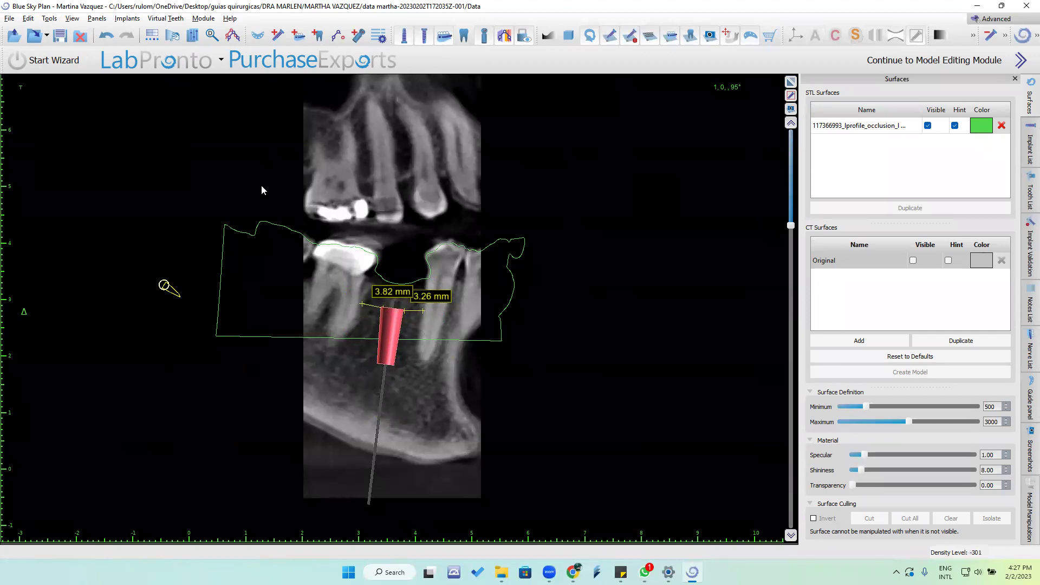
{"action": "left_click", "coordinate": [49, 18]}
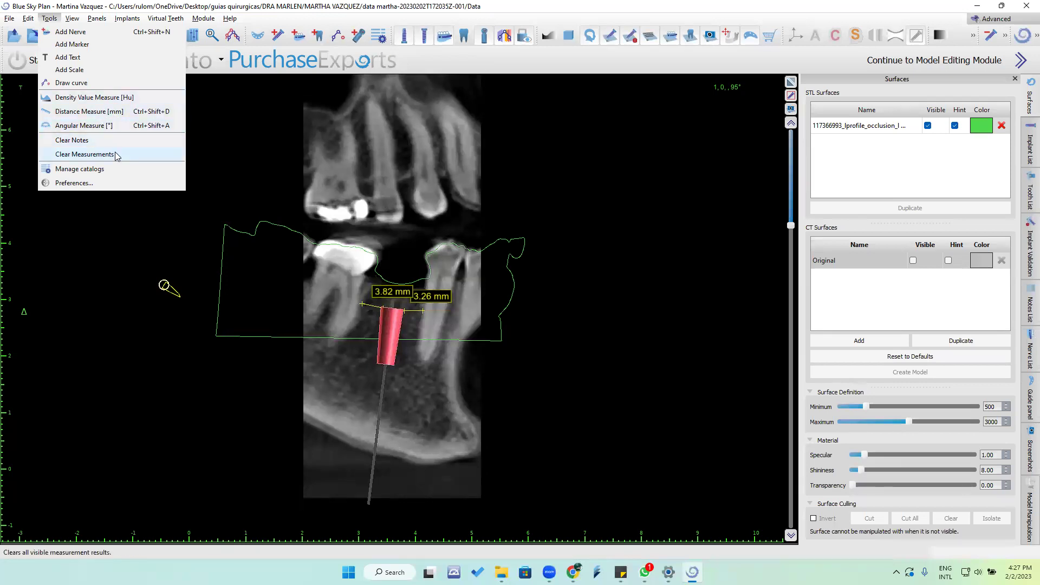
{"action": "left_click", "coordinate": [85, 153]}
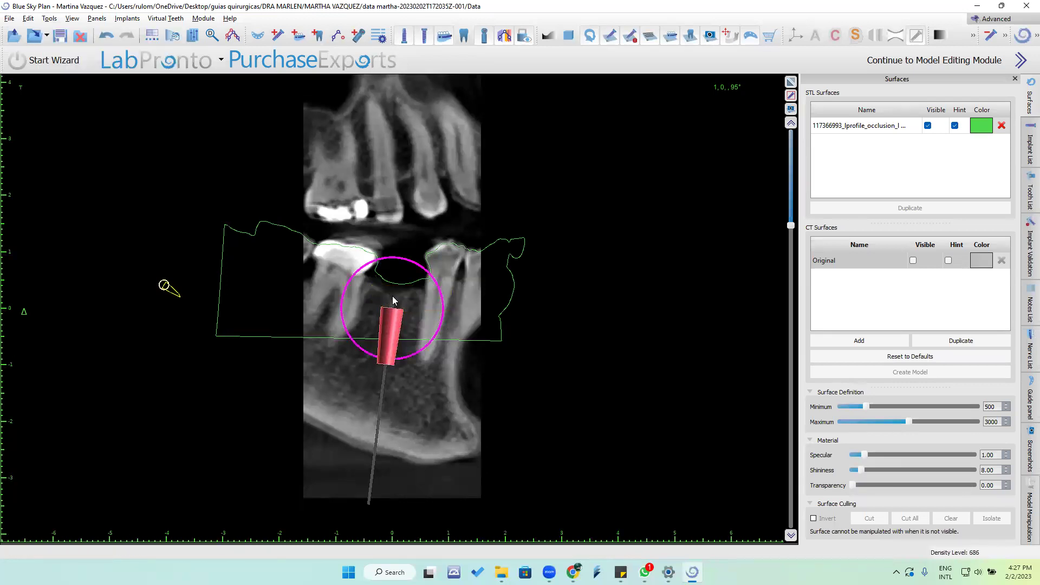
Scroll through the maximized implant cross-section slices, then return to the multi-pane layout
{"action": "left_click", "coordinate": [792, 83]}
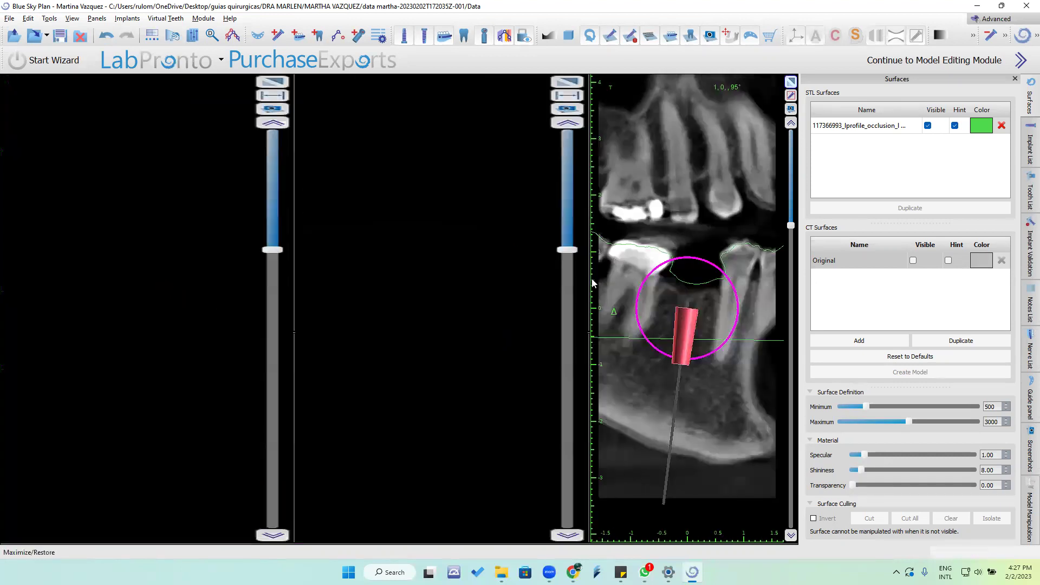
{"action": "left_click", "coordinate": [791, 83]}
{"action": "scroll", "coordinate": [439, 355], "scroll_direction": "down", "scroll_amount": 10}
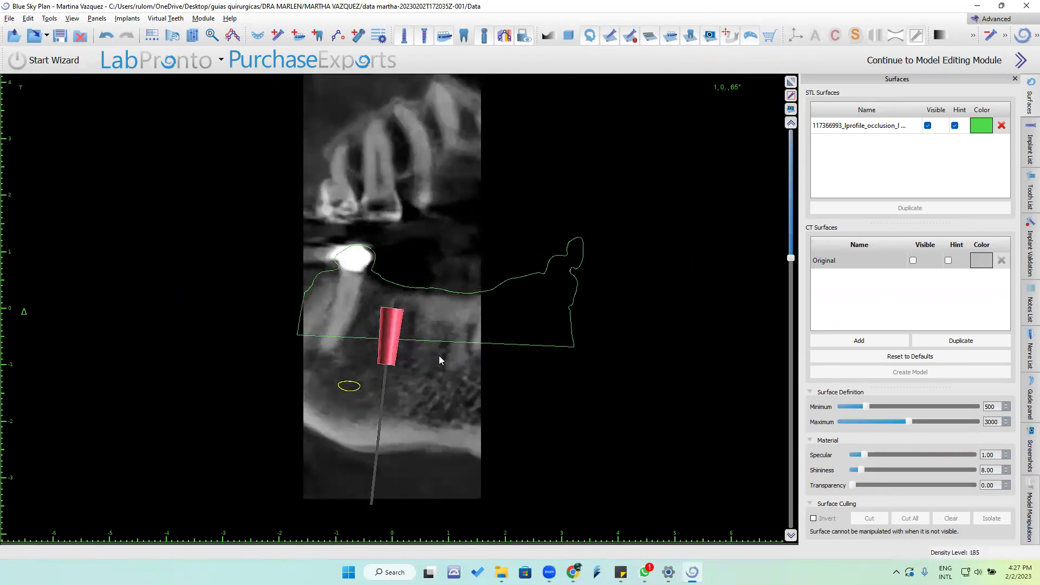
{"action": "scroll", "coordinate": [439, 356], "scroll_direction": "up", "scroll_amount": 4}
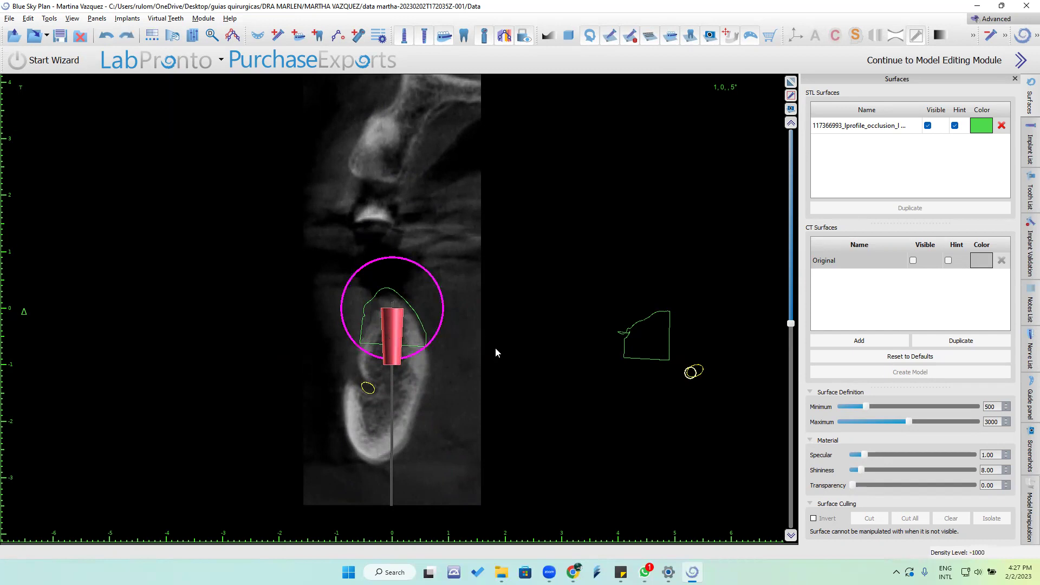
{"action": "scroll", "coordinate": [495, 349], "scroll_direction": "down", "scroll_amount": 4}
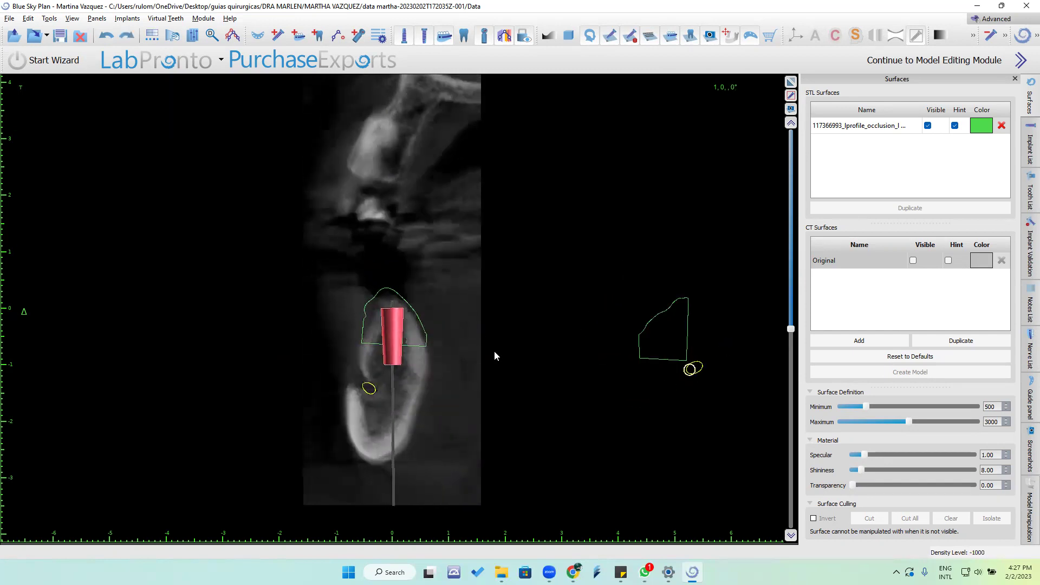
{"action": "mouse_move", "coordinate": [403, 335]}
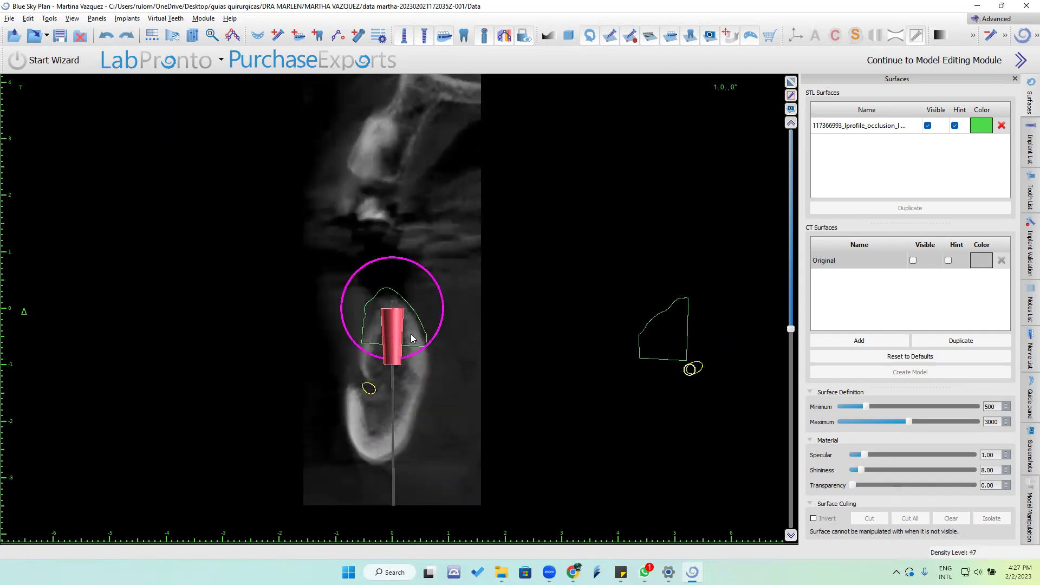
{"action": "scroll", "coordinate": [421, 355], "scroll_direction": "up", "scroll_amount": 3}
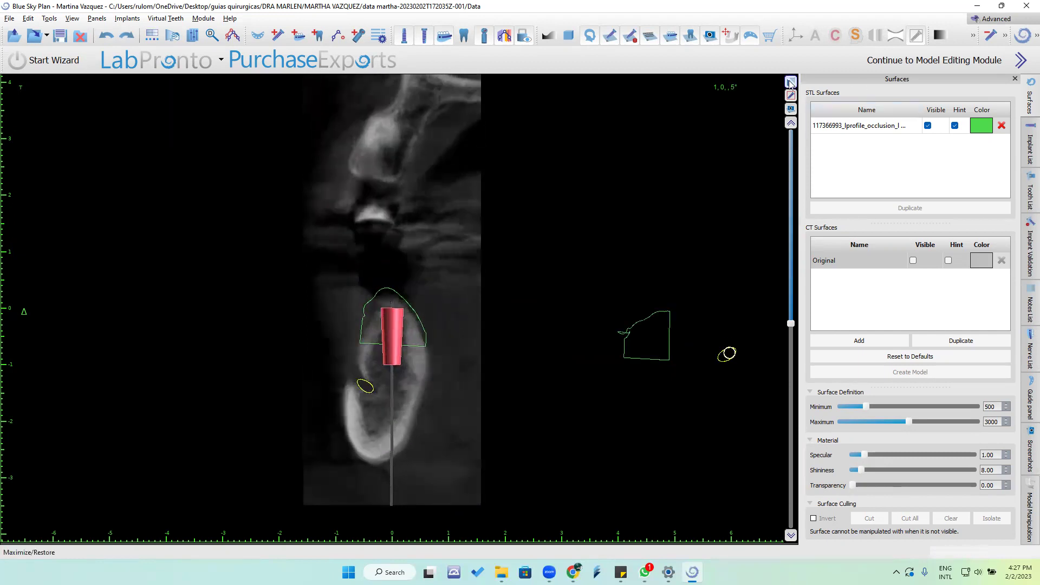
{"action": "double_click", "coordinate": [511, 307]}
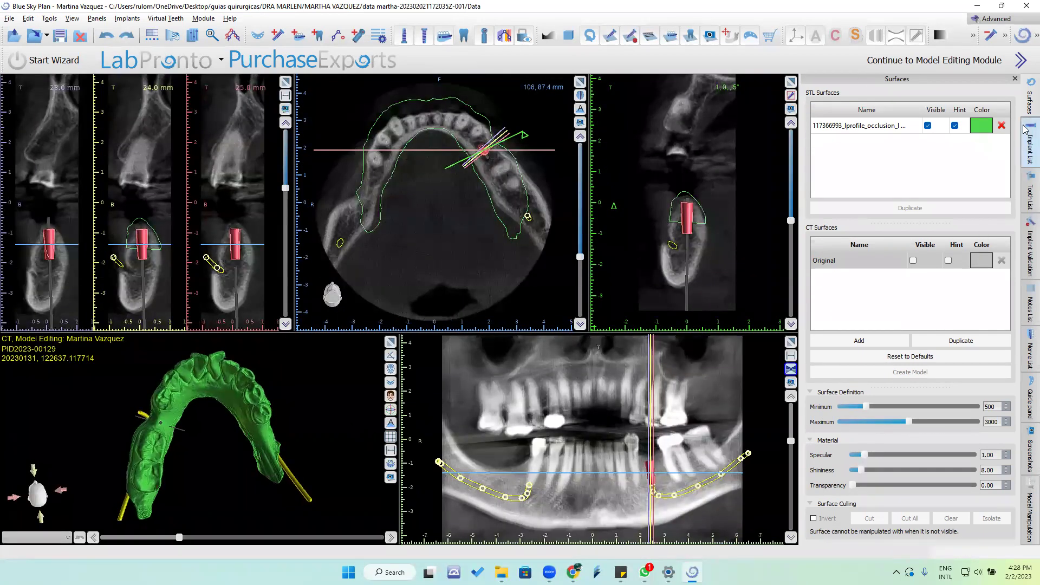
Turn on the guide tube for the implant in the Implant List and maximize the 3D view
{"action": "left_click", "coordinate": [1029, 146]}
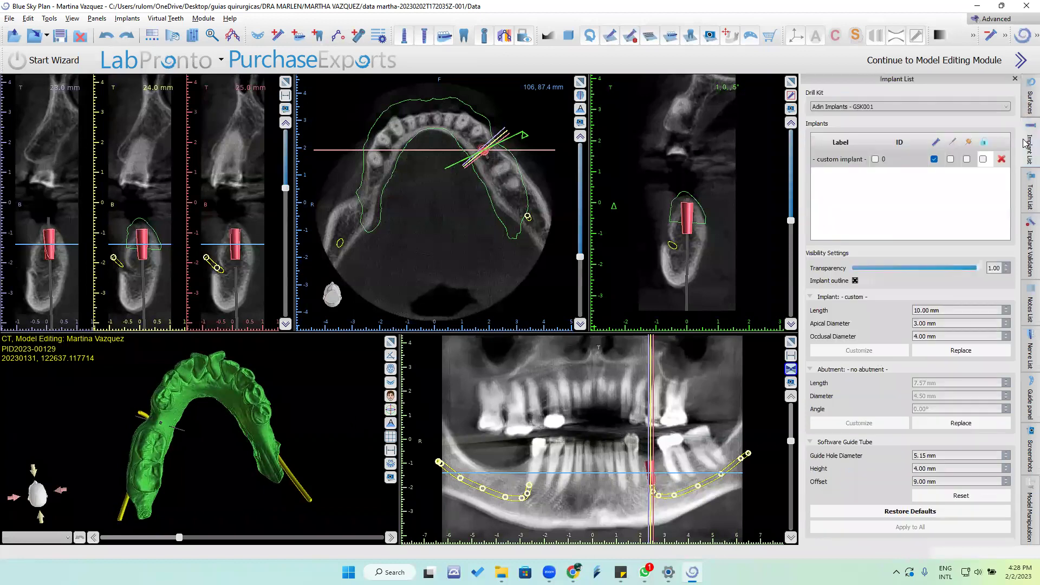
{"action": "left_click", "coordinate": [966, 159]}
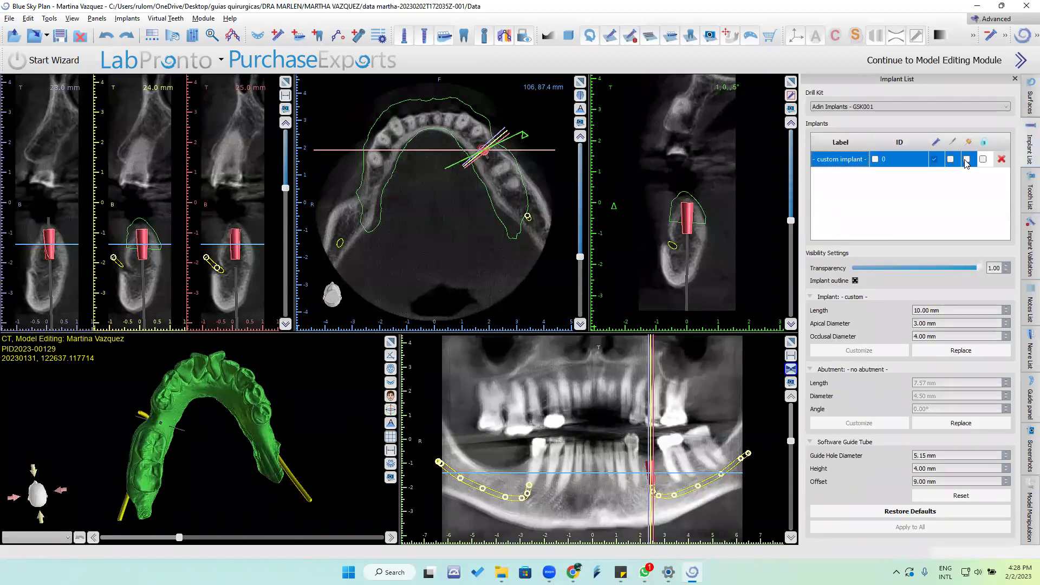
{"action": "left_click", "coordinate": [396, 340]}
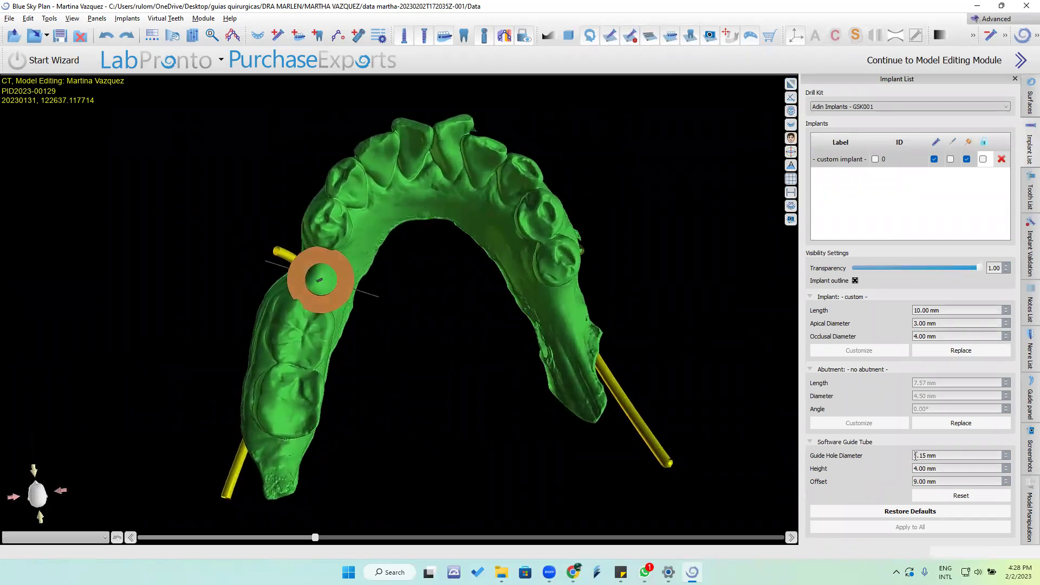
Zoom and tilt the jaw model to a side view to inspect the orange guide tube around the implant
{"action": "scroll", "coordinate": [464, 310], "scroll_direction": "up", "scroll_amount": 5}
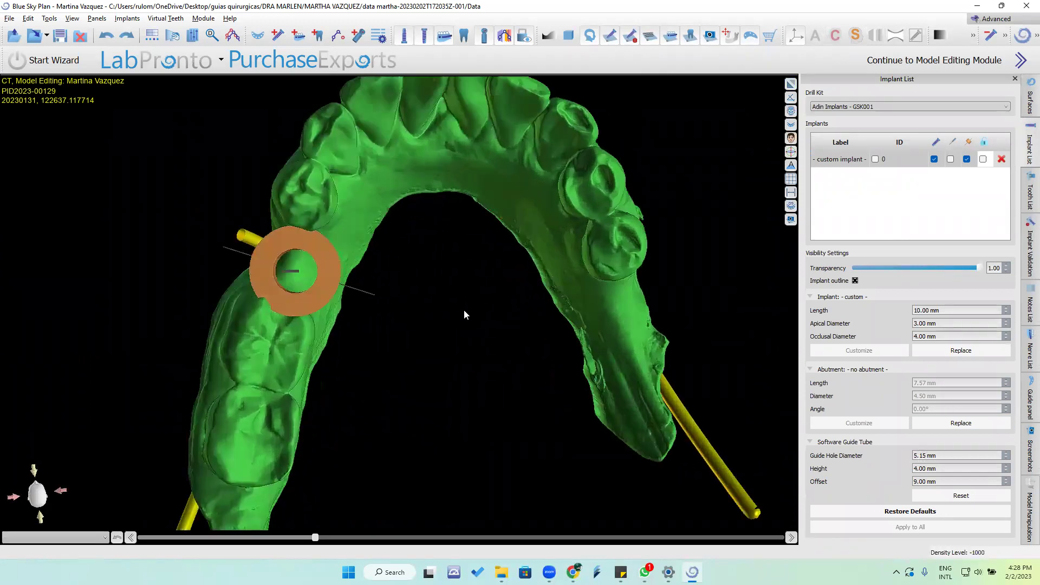
{"action": "left_click", "coordinate": [268, 291]}
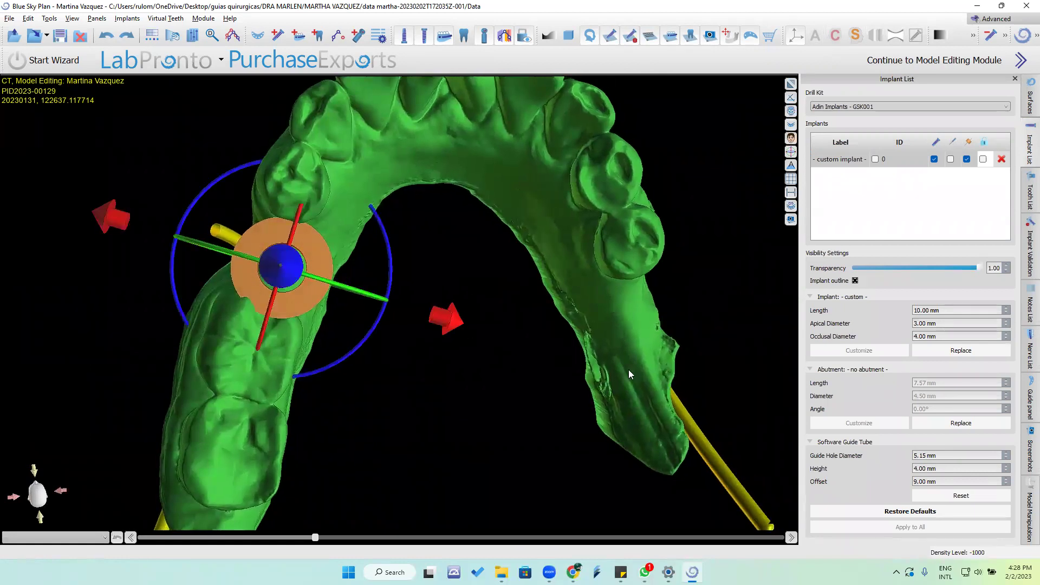
{"action": "left_click", "coordinate": [925, 456]}
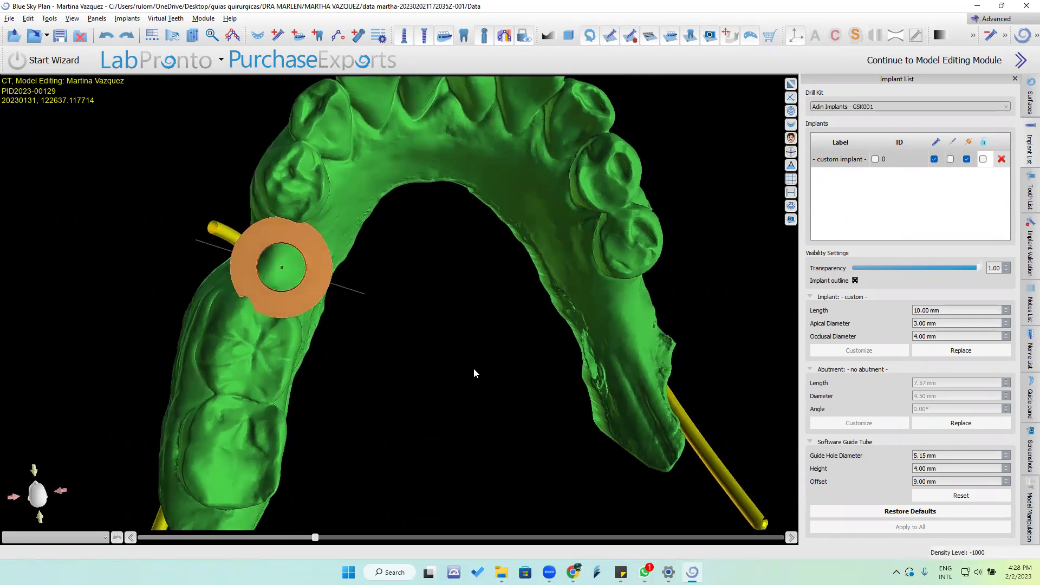
{"action": "left_click", "coordinate": [267, 245]}
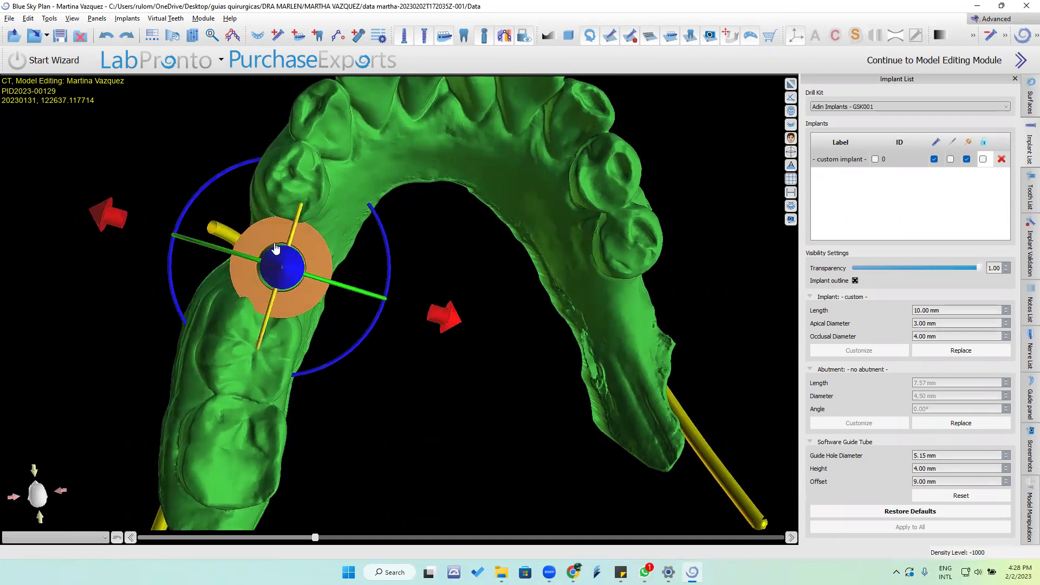
{"action": "left_click_drag", "start_coordinate": [486, 291], "coordinate": [485, 291]}
{"action": "left_click", "coordinate": [484, 291]}
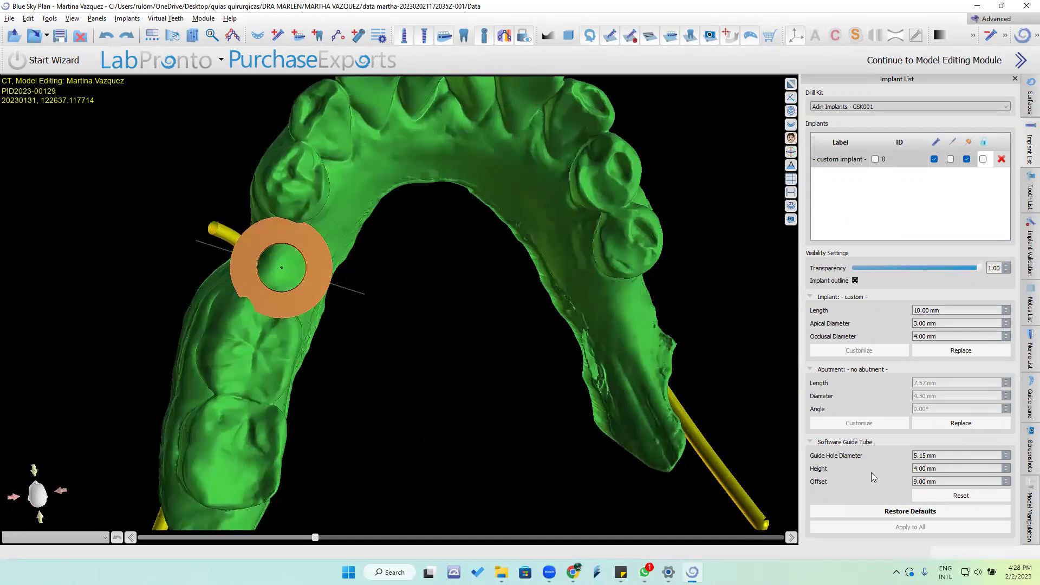
{"action": "left_click_drag", "start_coordinate": [549, 431], "coordinate": [412, 380]}
{"action": "left_click", "coordinate": [392, 377]}
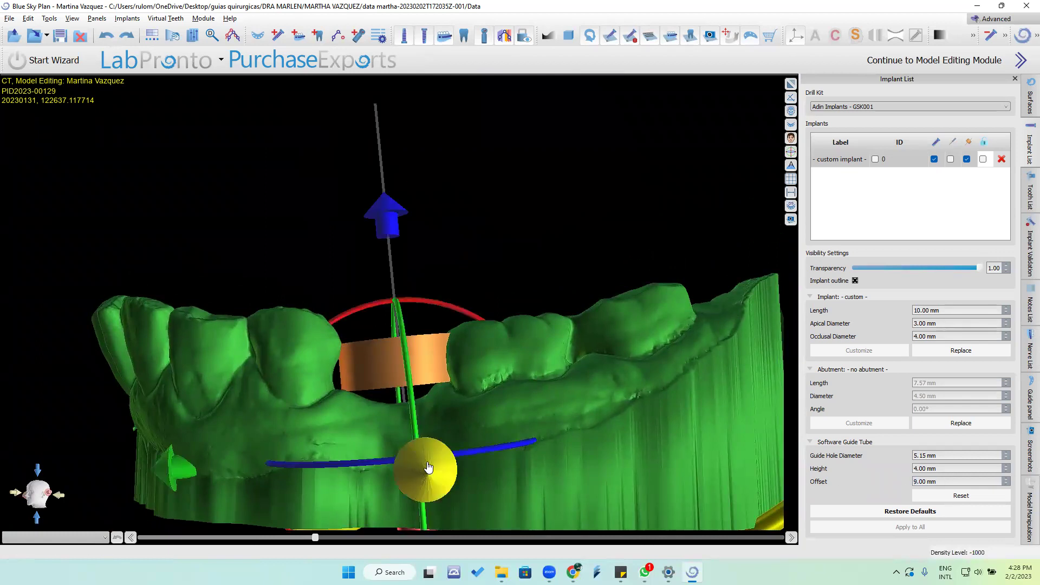
Rotate to reveal the nerve canals and hide the green STL jaw scan in Surfaces
{"action": "left_click_drag", "start_coordinate": [515, 448], "coordinate": [991, 186]}
{"action": "left_click", "coordinate": [1030, 98]}
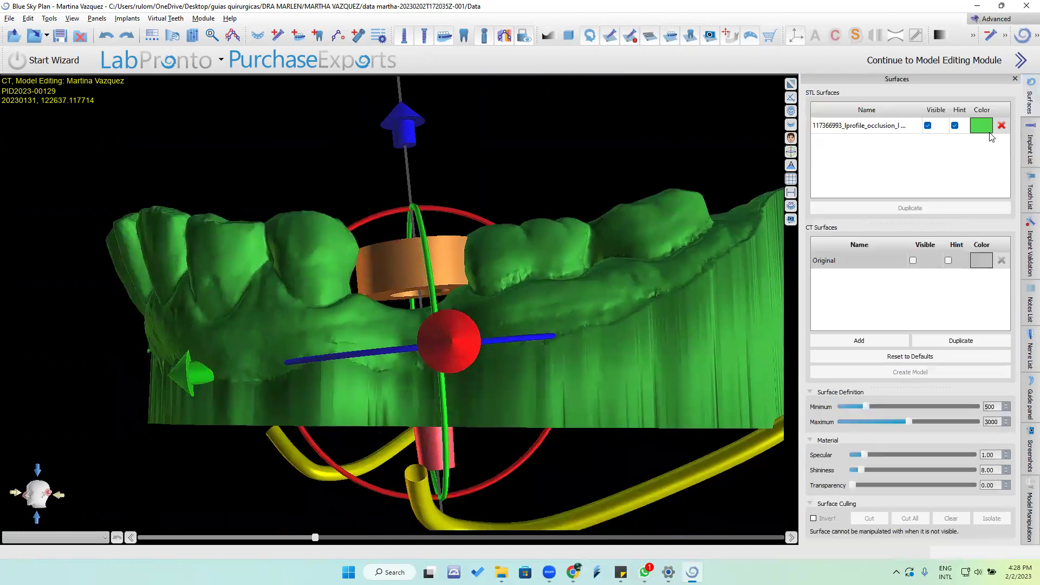
{"action": "left_click", "coordinate": [928, 125]}
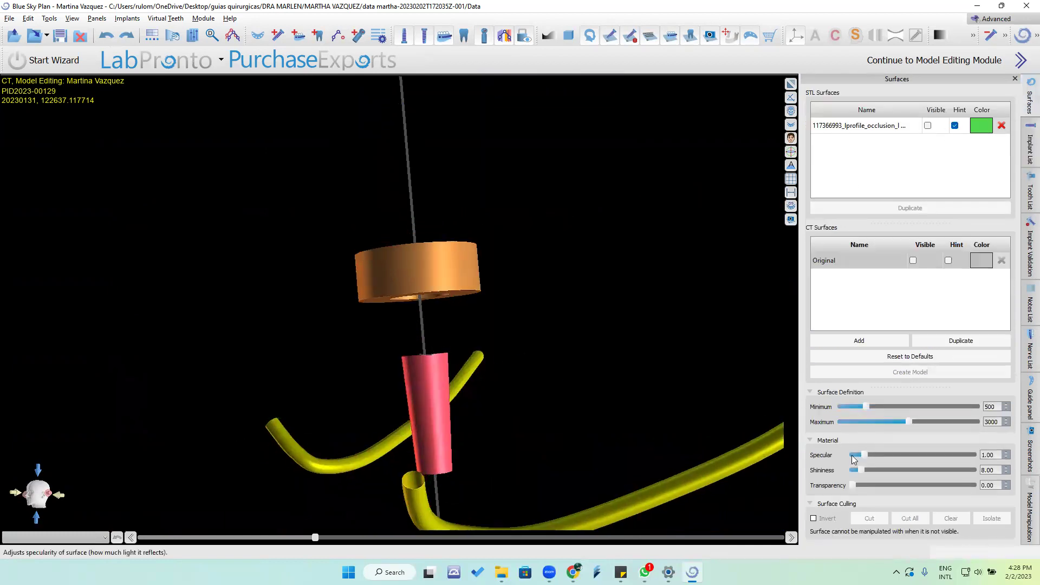
Select the implant, glance at the Guide panel, and go back to the Implant List
{"action": "left_click", "coordinate": [407, 362]}
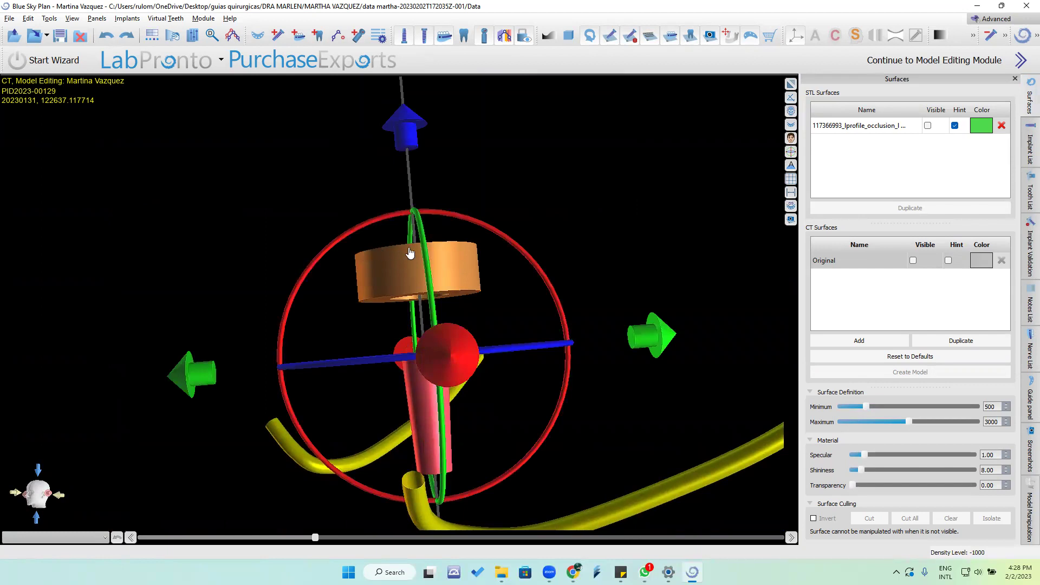
{"action": "left_click", "coordinate": [1029, 403]}
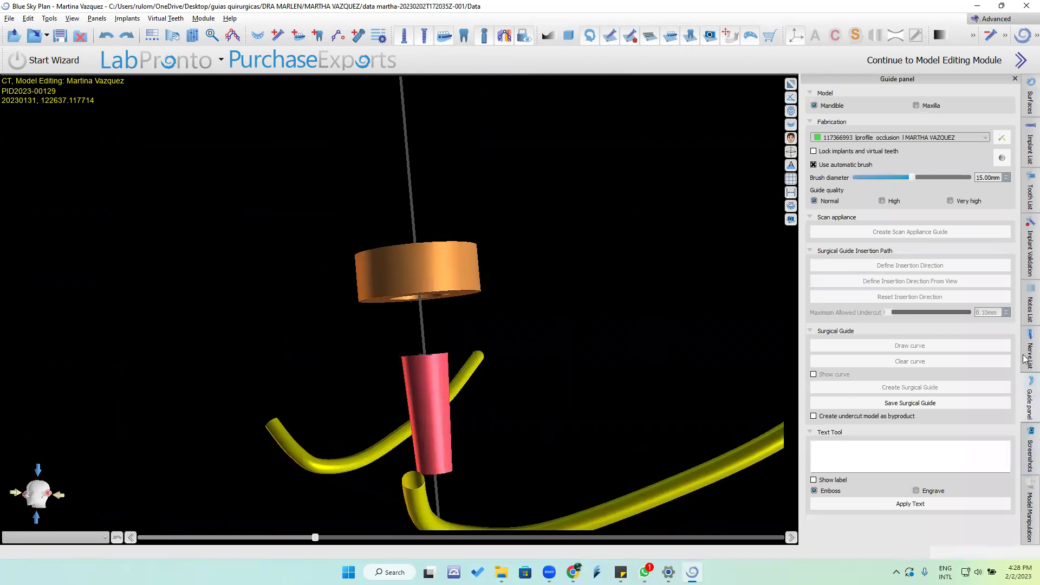
{"action": "left_click", "coordinate": [1030, 147]}
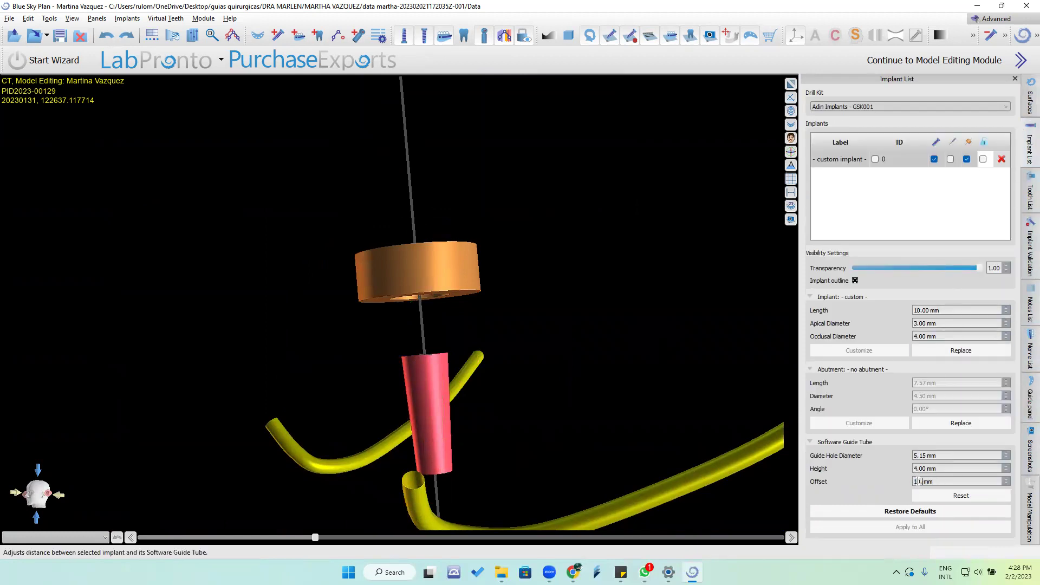
Commit a 10.50 mm software guide tube offset, accept the warning, and reselect the implant
{"action": "key", "text": "Return"}
{"action": "left_click", "coordinate": [627, 293]}
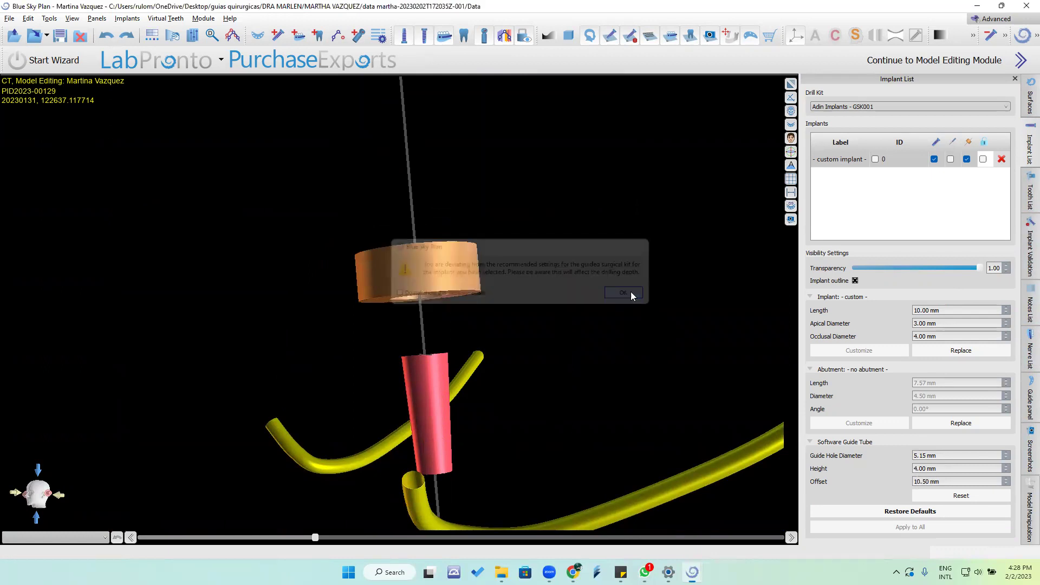
{"action": "left_click", "coordinate": [431, 242]}
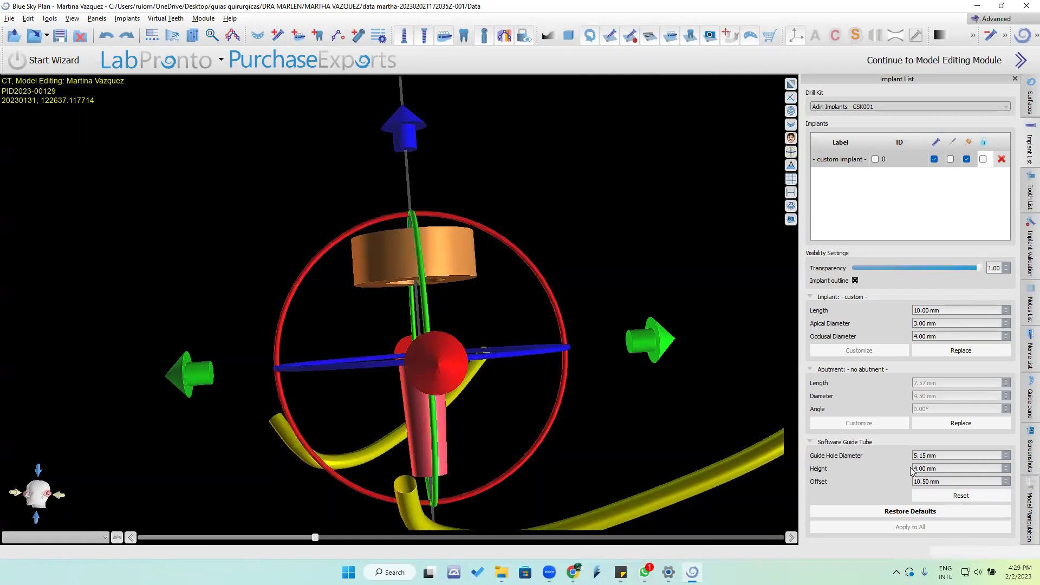
Make the green STL jaw scan visible again in the Surfaces list
{"action": "left_click", "coordinate": [1028, 115]}
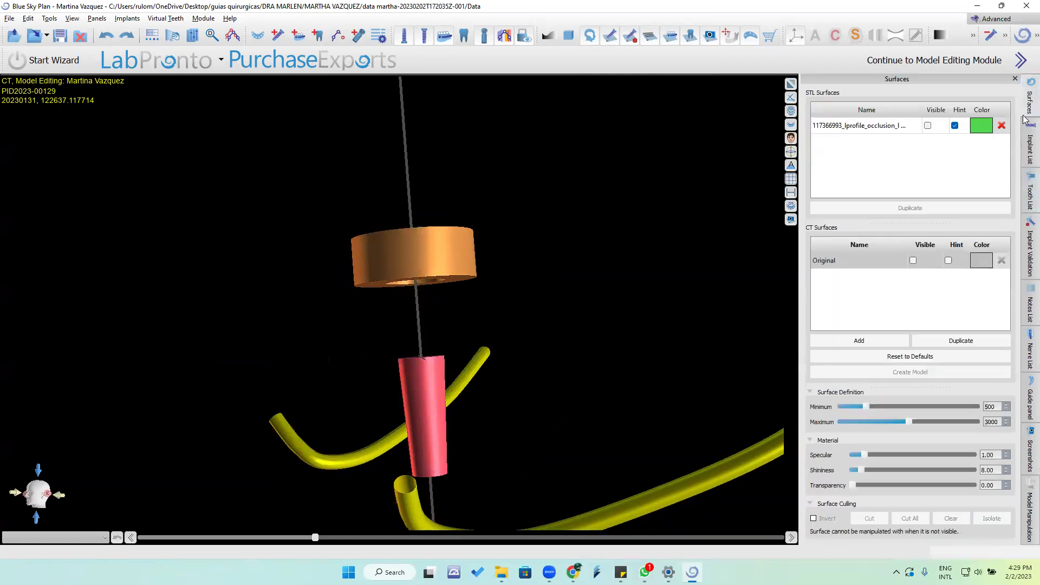
{"action": "left_click", "coordinate": [928, 126]}
{"action": "left_click_drag", "start_coordinate": [747, 195], "coordinate": [707, 426]}
Set the implant's guide tube height to 6.50 mm in the Implant List
{"action": "left_click", "coordinate": [1028, 154]}
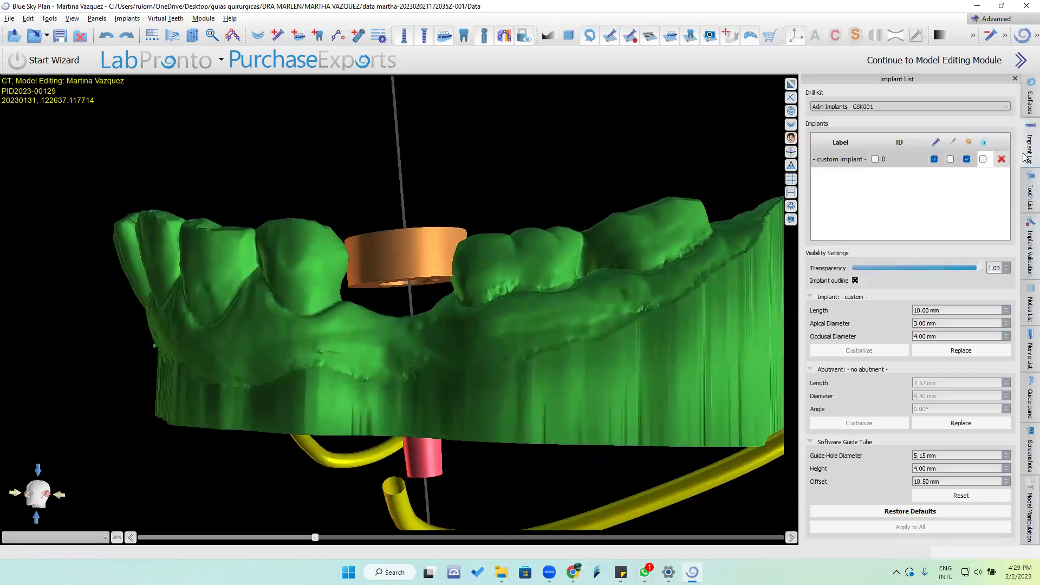
{"action": "left_click", "coordinate": [353, 260]}
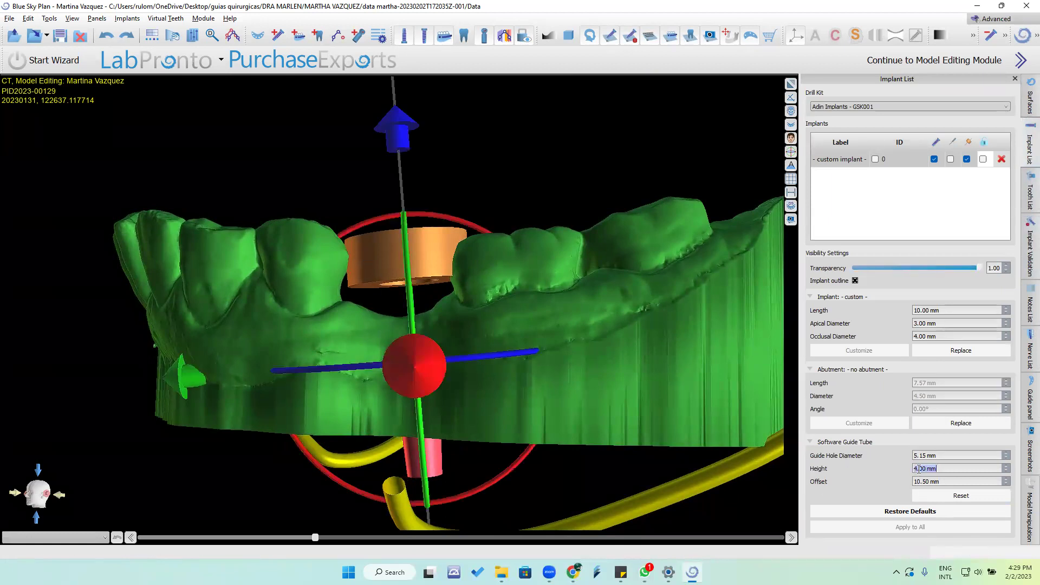
{"action": "key", "text": "Return"}
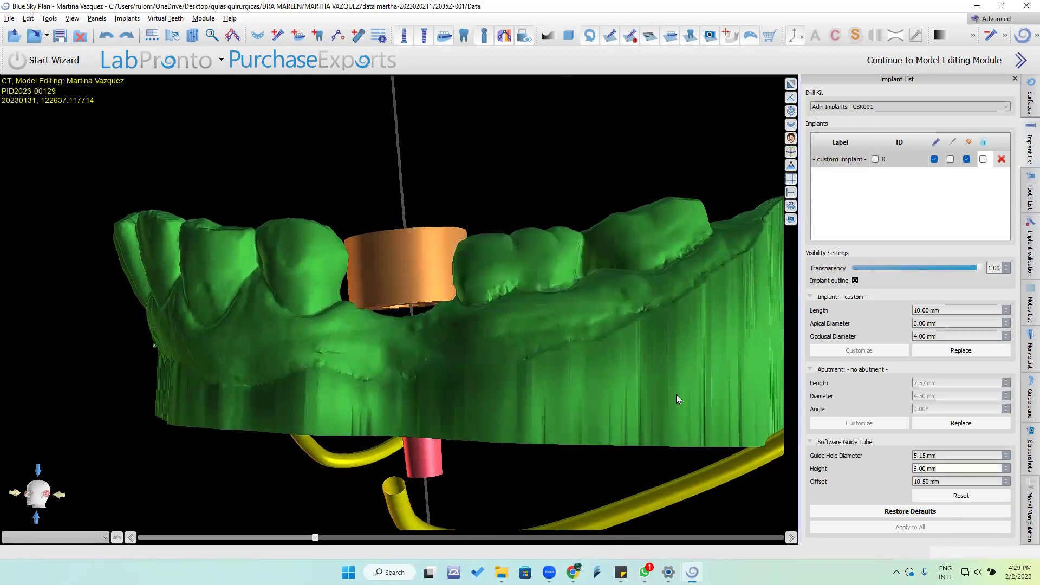
{"action": "left_click_drag", "start_coordinate": [676, 395], "coordinate": [525, 337]}
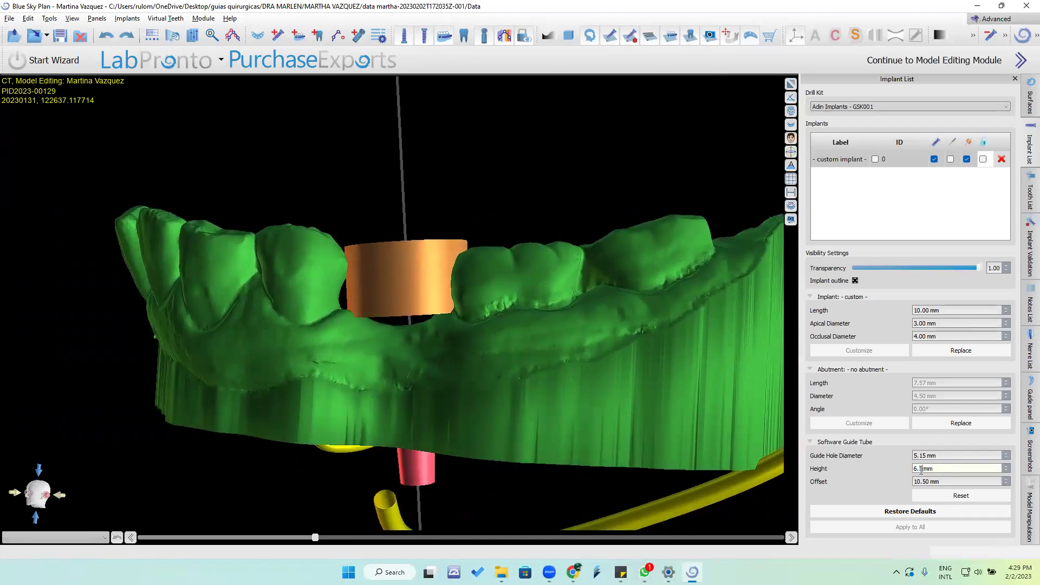
{"action": "key", "text": "Return"}
{"action": "key", "text": "Return"}
{"action": "left_click_drag", "start_coordinate": [585, 283], "coordinate": [623, 103]}
Restore the multi-view layout and drag the upper-jaw STL scan from File Explorer into Blue Sky Plan
{"action": "left_click", "coordinate": [791, 84]}
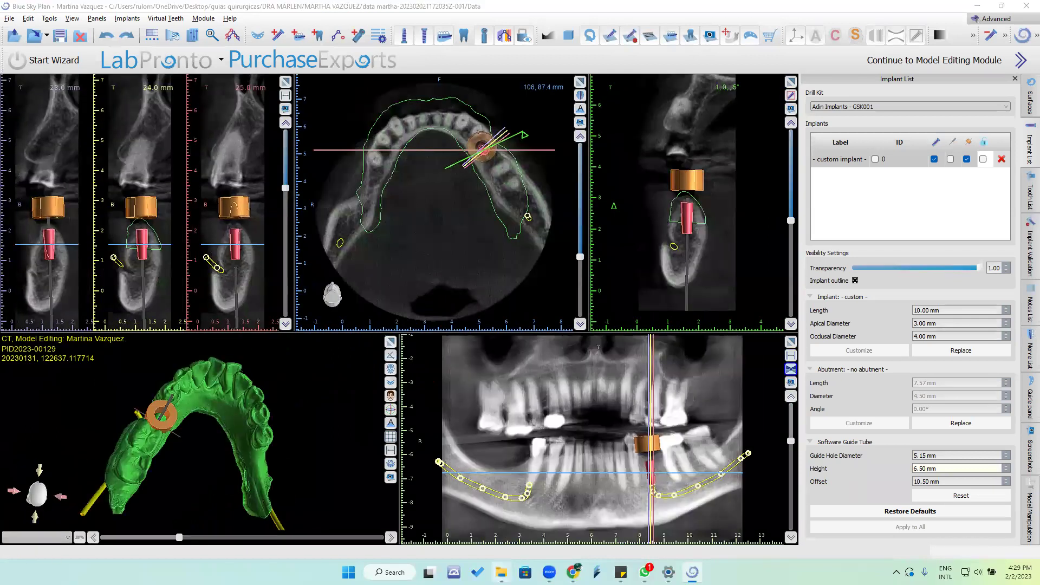
{"action": "mouse_move", "coordinate": [501, 572]}
{"action": "left_click", "coordinate": [558, 515]}
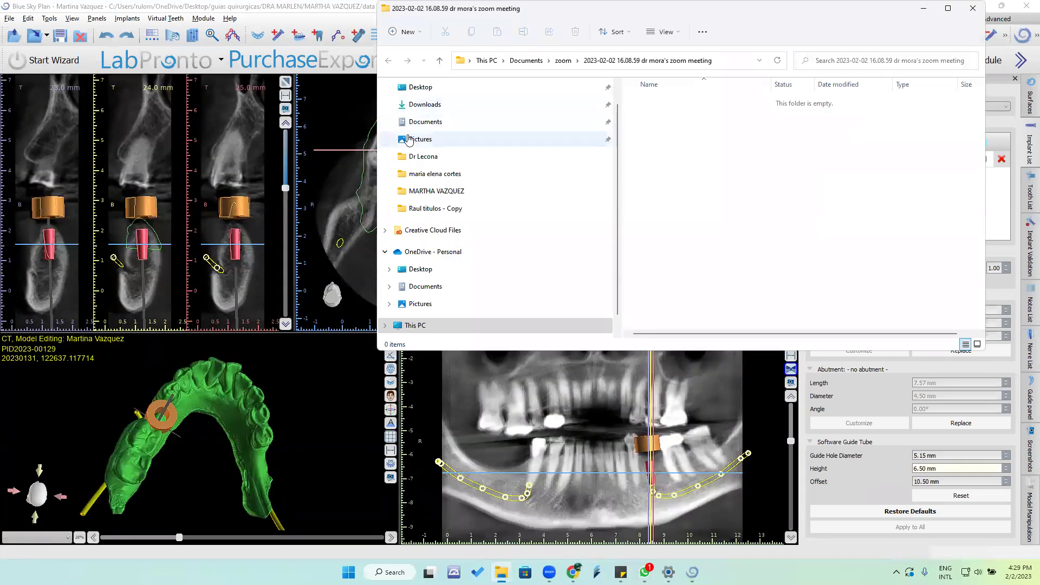
{"action": "mouse_move", "coordinate": [486, 554]}
{"action": "left_click", "coordinate": [446, 518]}
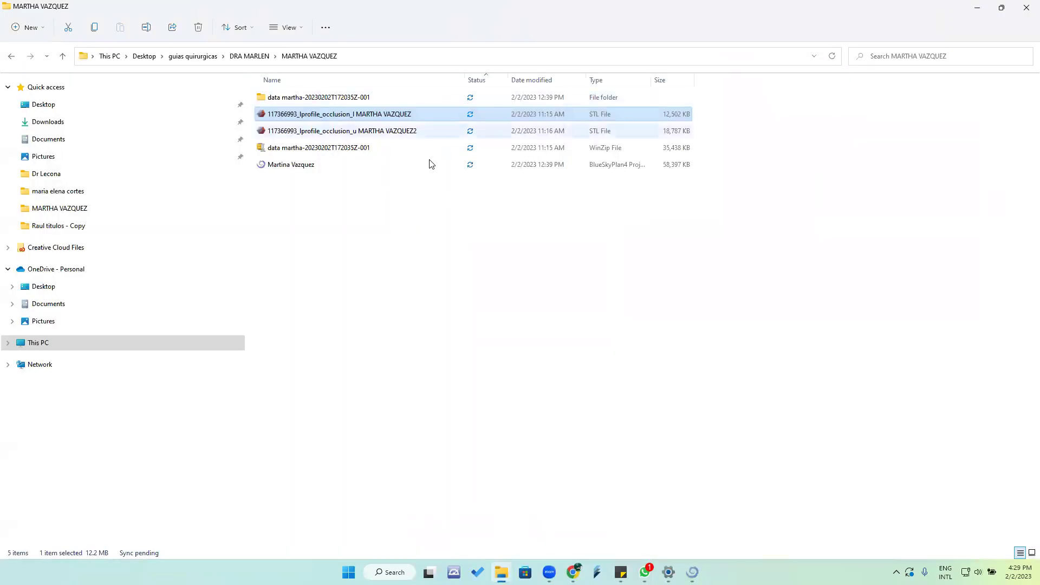
{"action": "left_click_drag", "start_coordinate": [411, 133], "coordinate": [450, 257]}
{"action": "key", "text": "alt+Tab"}
{"action": "key", "text": "alt+Tab"}
{"action": "key", "text": "Tab"}
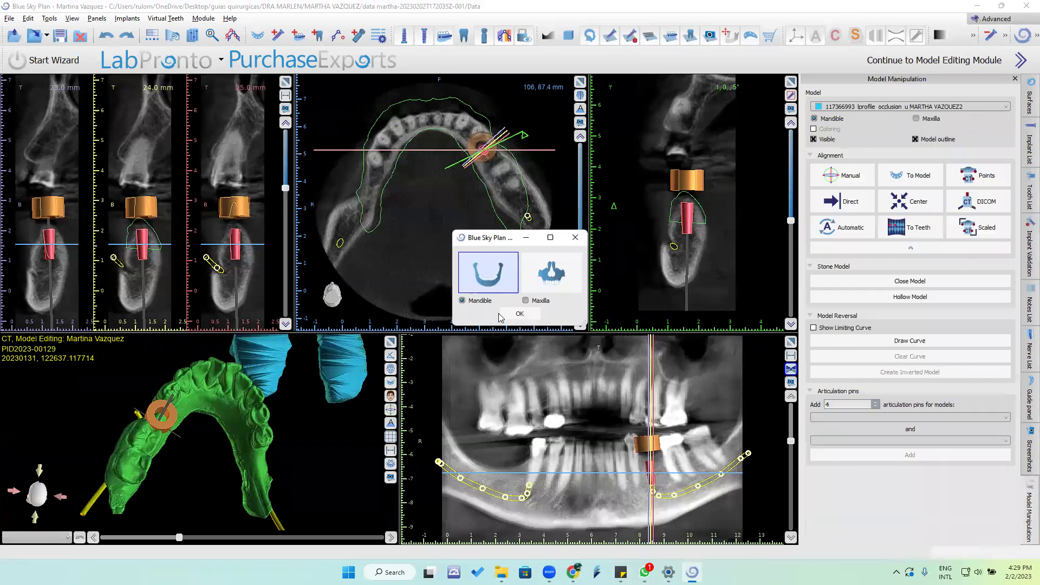
Confirm the jaw assignment for the imported upper scan and rotate both jaw models
{"action": "left_click", "coordinate": [520, 314]}
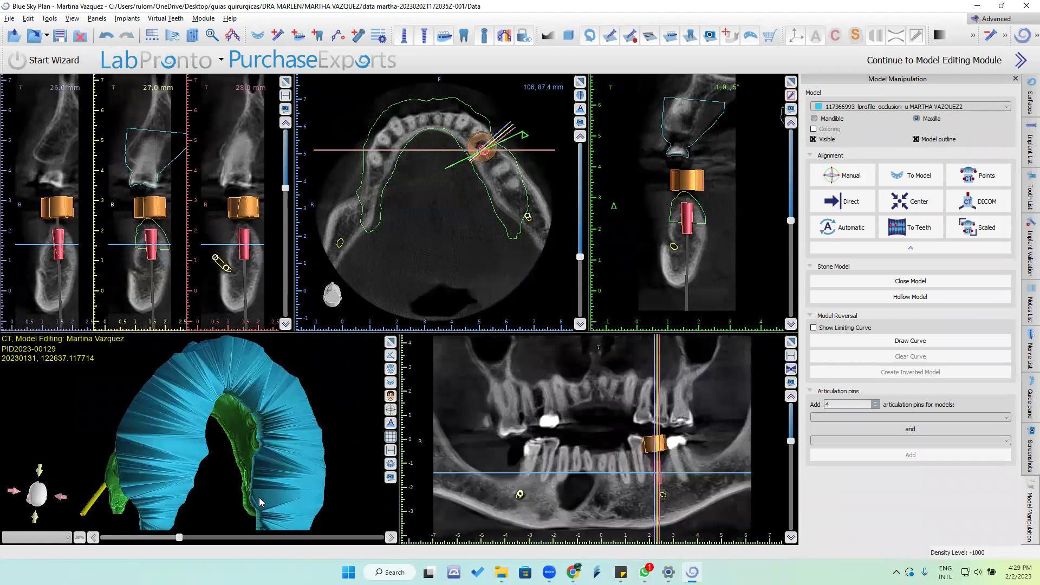
{"action": "left_click_drag", "start_coordinate": [351, 377], "coordinate": [856, 381]}
Hide the blue upper-jaw STL in Surfaces and orbit the green lower arch to a top-down view
{"action": "left_click", "coordinate": [1024, 406]}
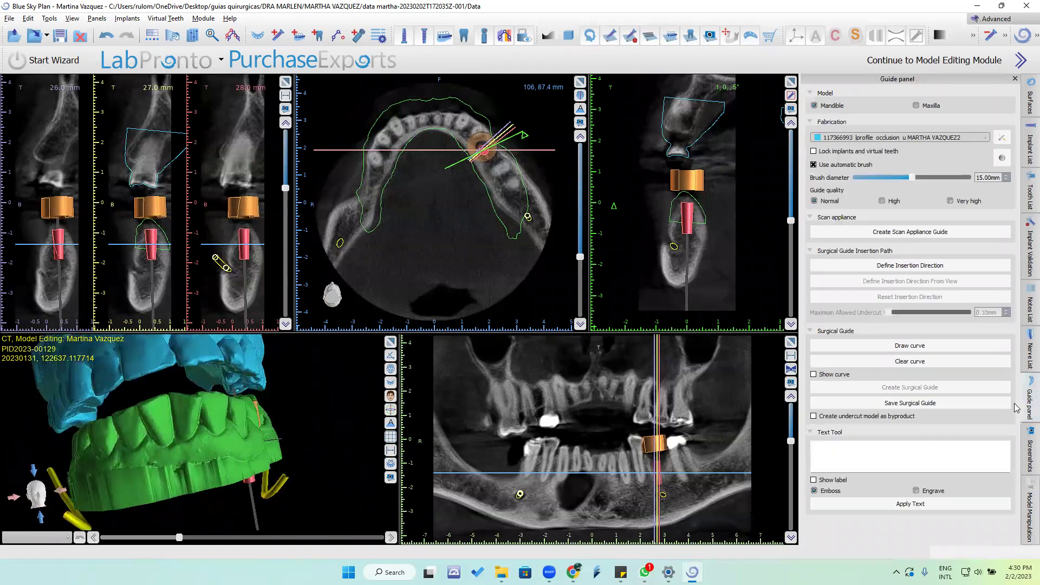
{"action": "left_click", "coordinate": [1030, 97]}
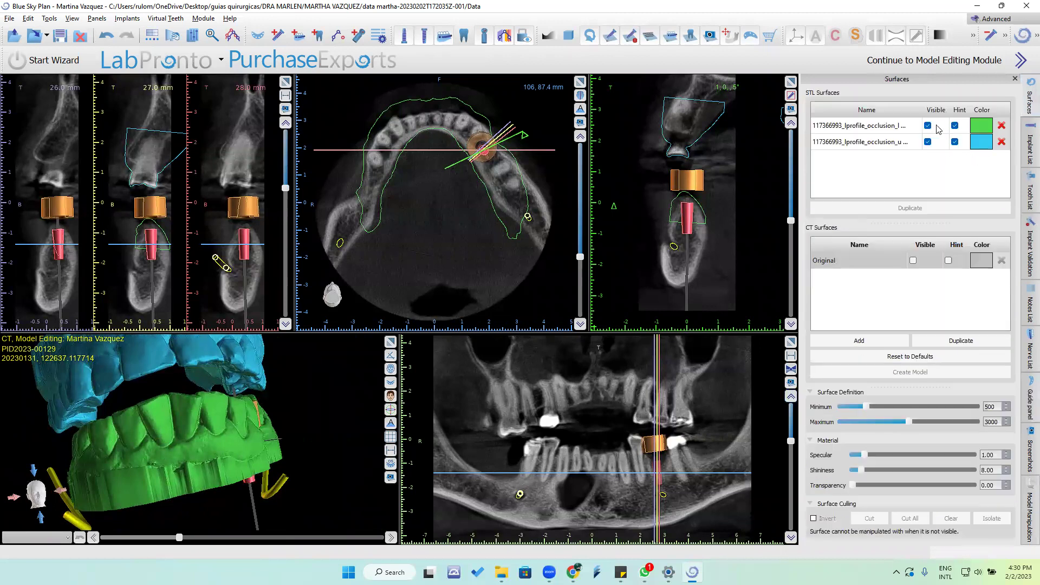
{"action": "left_click", "coordinate": [928, 142]}
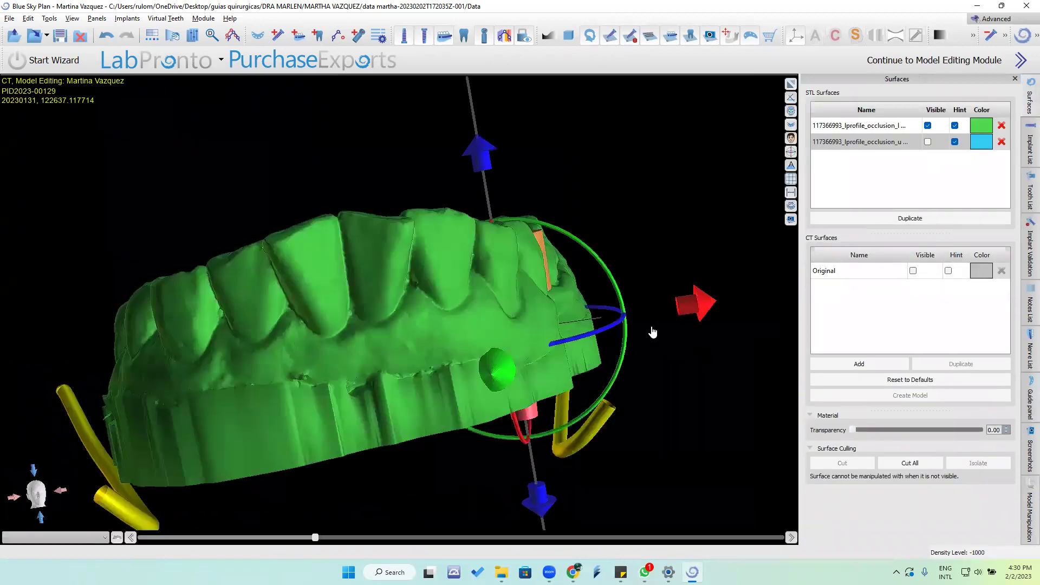
{"action": "left_click_drag", "start_coordinate": [634, 249], "coordinate": [561, 447]}
{"action": "mouse_move", "coordinate": [431, 441]}
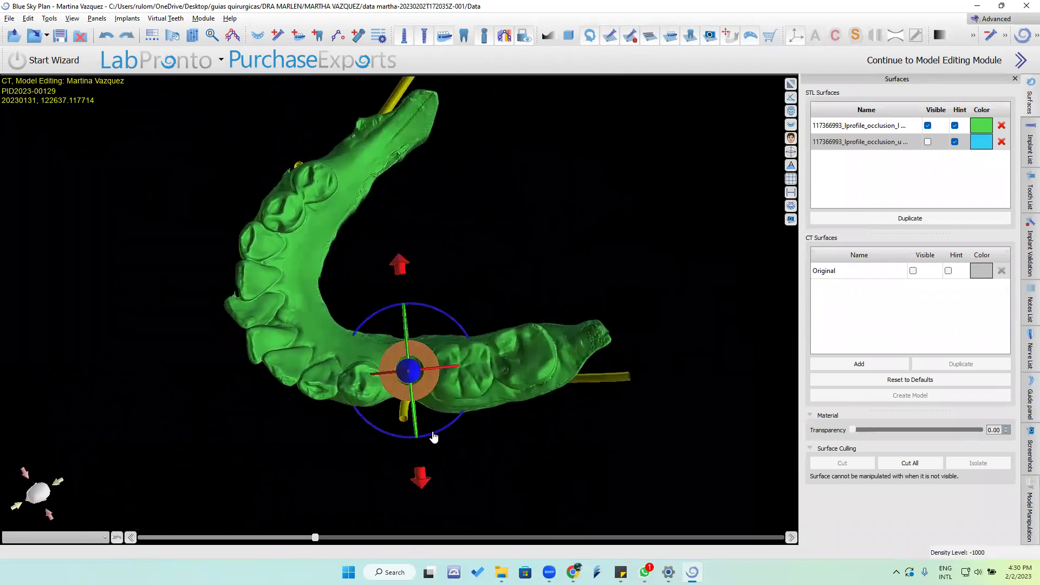
{"action": "left_click_drag", "start_coordinate": [480, 480], "coordinate": [235, 144]}
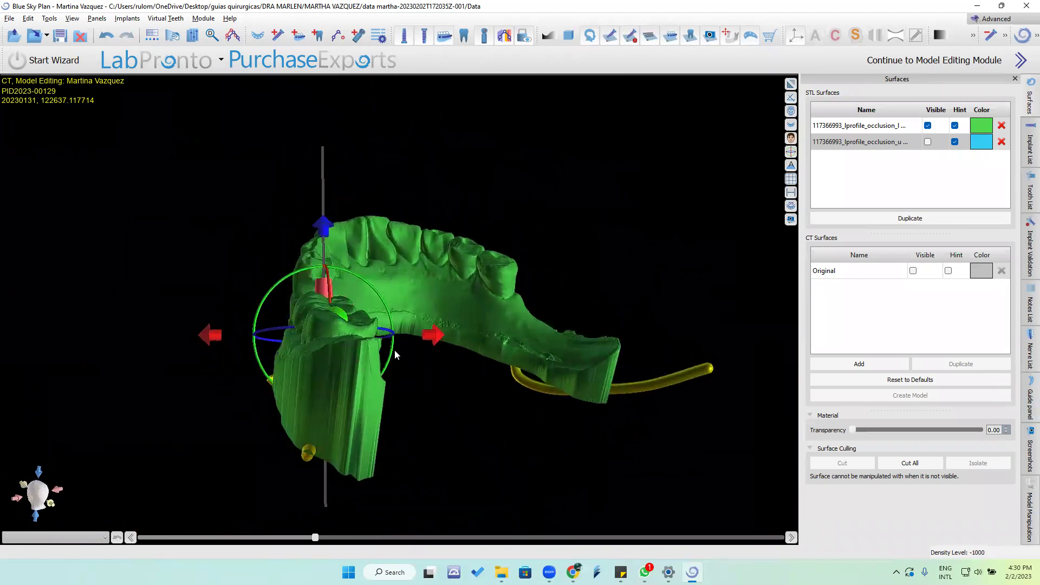
{"action": "left_click_drag", "start_coordinate": [496, 376], "coordinate": [362, 284]}
{"action": "left_click_drag", "start_coordinate": [404, 245], "coordinate": [977, 407]}
{"action": "left_click", "coordinate": [1026, 412]}
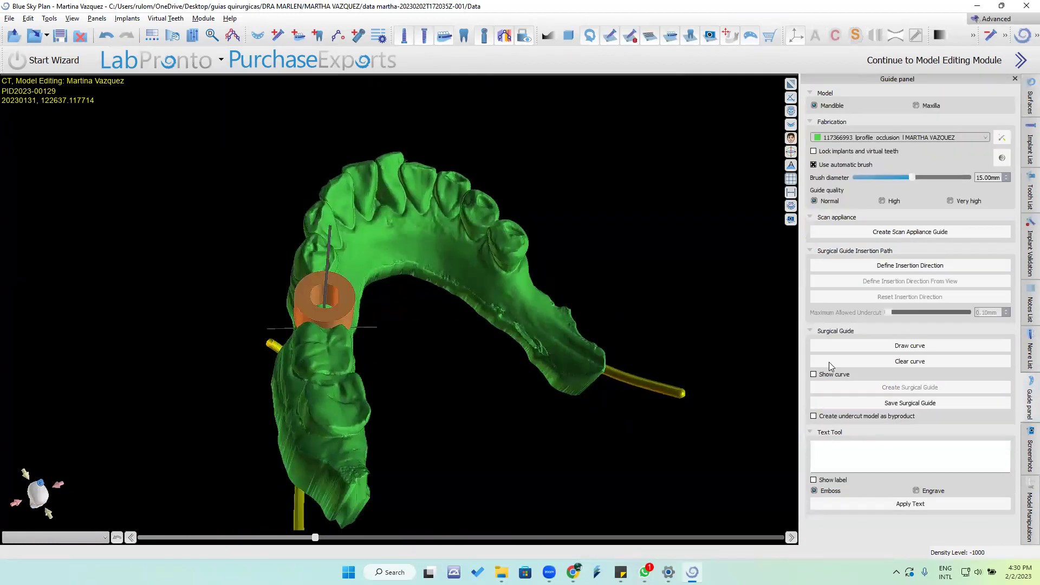
Select the orange guide sleeve from a front view and check its implant and guide tube details
{"action": "left_click_drag", "start_coordinate": [704, 303], "coordinate": [507, 303]}
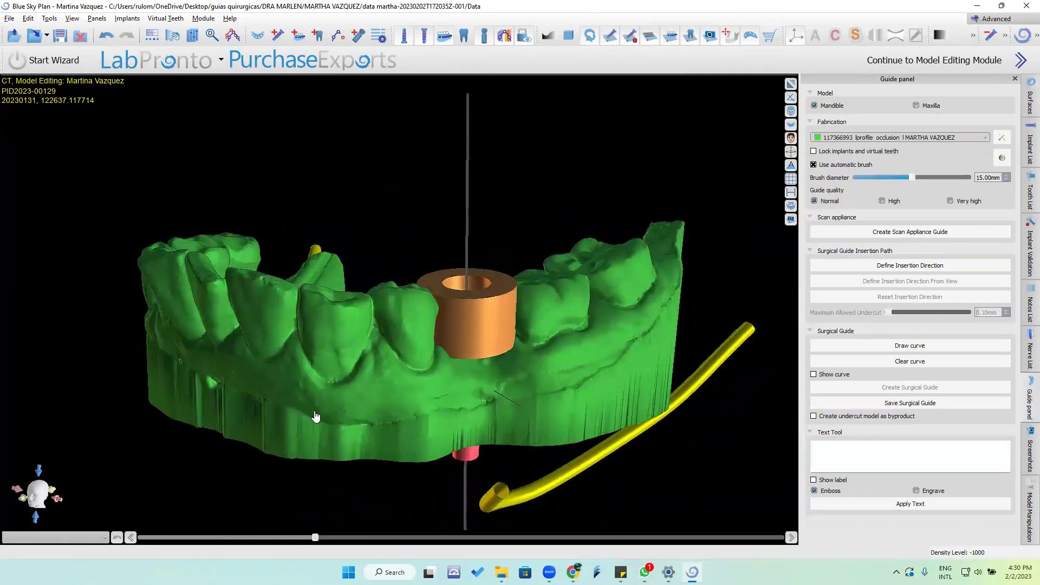
{"action": "left_click", "coordinate": [507, 303]}
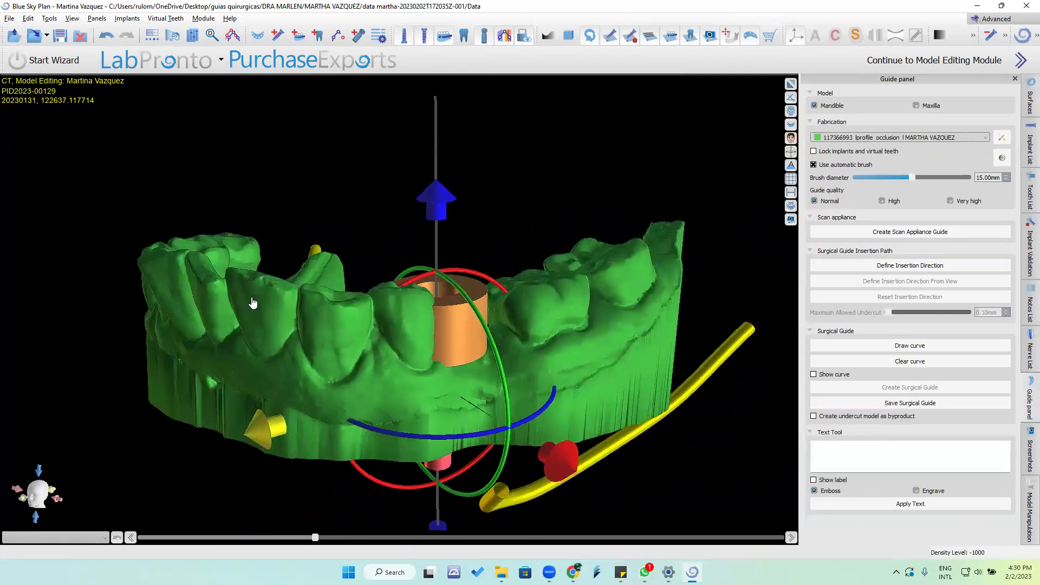
{"action": "left_click", "coordinate": [1024, 135]}
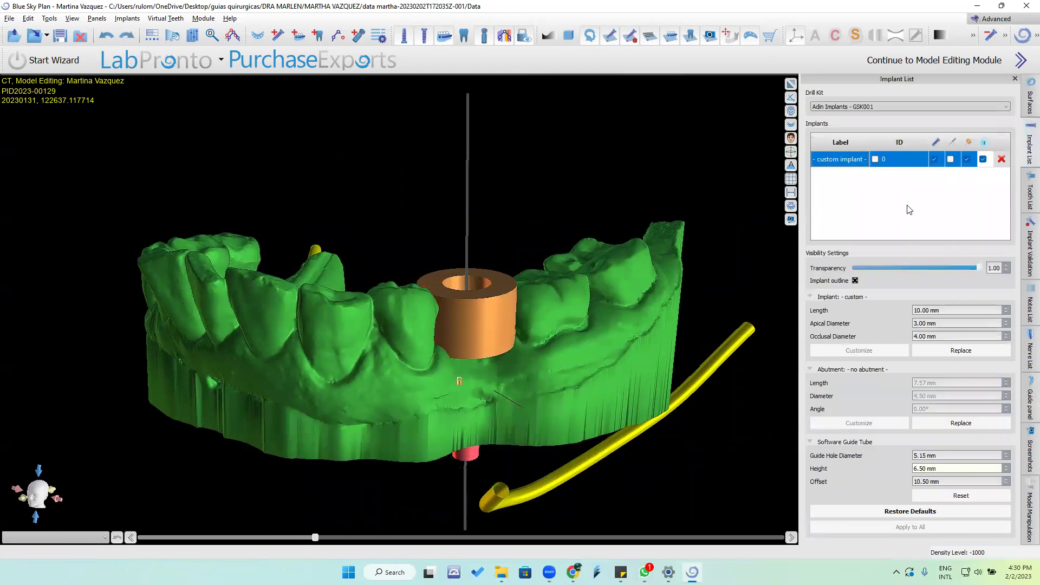
{"action": "left_click_drag", "start_coordinate": [704, 179], "coordinate": [661, 189]}
{"action": "left_click", "coordinate": [1029, 403]}
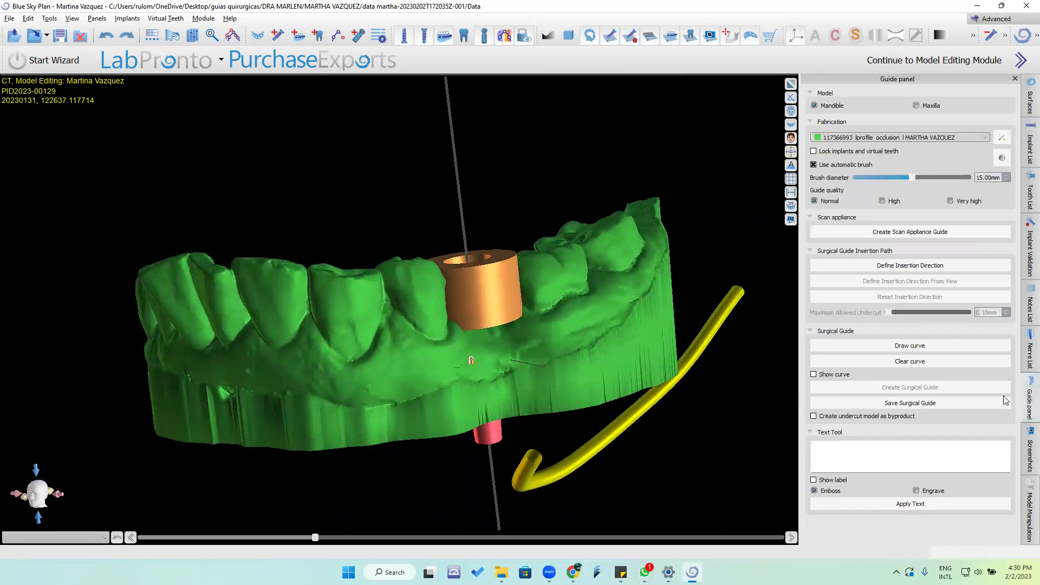
Draw the guide outline curve with nine points along the lower arch around the sleeve
{"action": "left_click", "coordinate": [915, 350]}
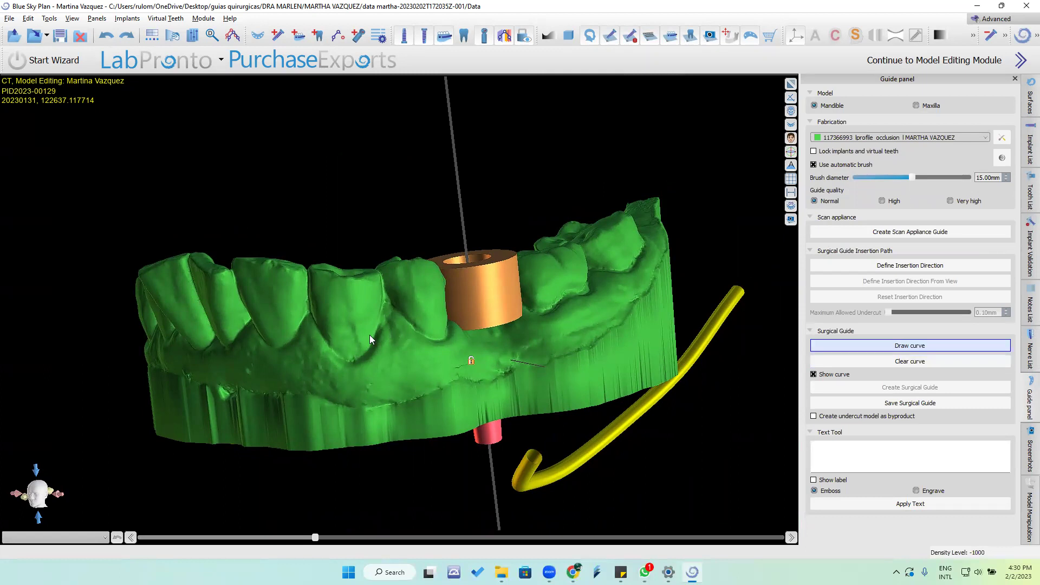
{"action": "left_click", "coordinate": [301, 330]}
{"action": "left_click", "coordinate": [379, 368]}
{"action": "left_click", "coordinate": [446, 366]}
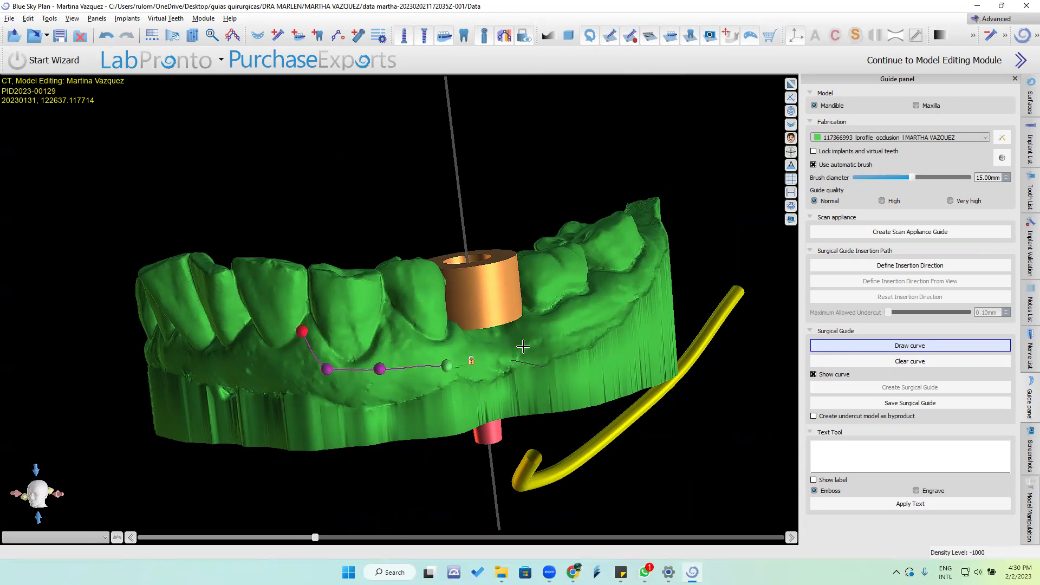
{"action": "left_click", "coordinate": [511, 353]}
{"action": "left_click", "coordinate": [574, 335]}
{"action": "left_click", "coordinate": [602, 309]}
{"action": "left_click", "coordinate": [608, 299]}
{"action": "left_click", "coordinate": [617, 268]}
{"action": "left_click", "coordinate": [617, 253]}
Orbit the arch to check the finished outline, then start creating the surgical guide
{"action": "mouse_move", "coordinate": [580, 294]}
{"action": "left_mouse_down"}
{"action": "mouse_move", "coordinate": [601, 442]}
{"action": "mouse_move", "coordinate": [255, 228]}
{"action": "mouse_move", "coordinate": [346, 413]}
{"action": "mouse_move", "coordinate": [399, 411]}
{"action": "mouse_move", "coordinate": [233, 386]}
{"action": "mouse_move", "coordinate": [320, 339]}
{"action": "mouse_move", "coordinate": [410, 227]}
{"action": "mouse_move", "coordinate": [422, 170]}
{"action": "mouse_move", "coordinate": [474, 385]}
{"action": "mouse_move", "coordinate": [427, 138]}
{"action": "mouse_move", "coordinate": [460, 193]}
{"action": "left_mouse_up"}
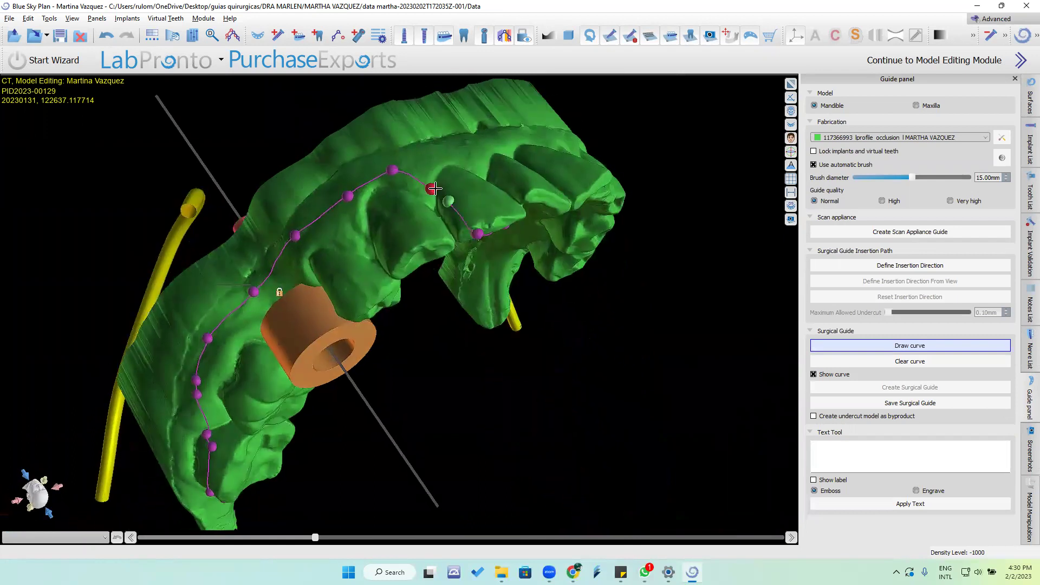
{"action": "left_click_drag", "start_coordinate": [434, 355], "coordinate": [410, 245]}
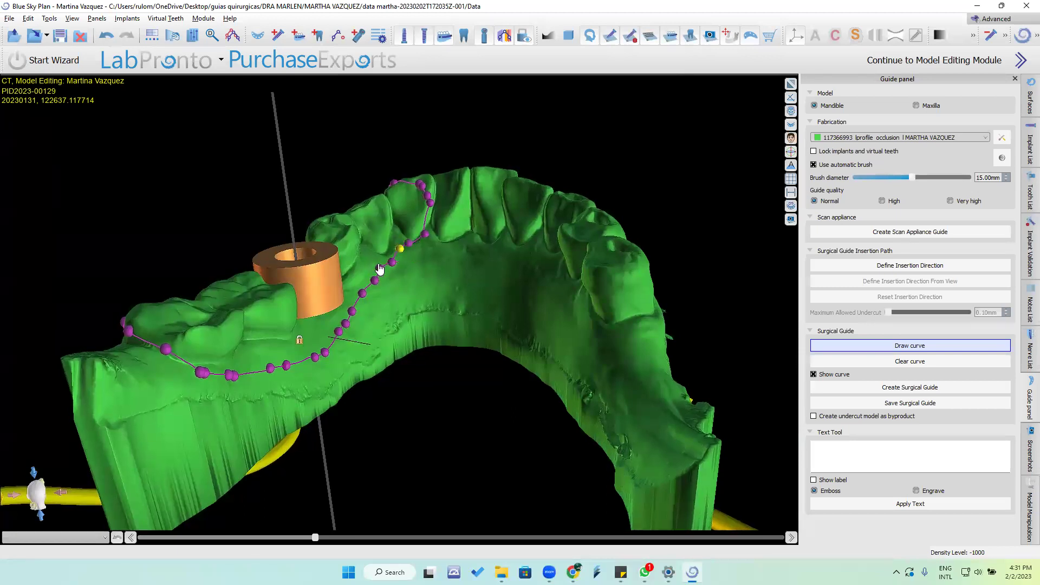
{"action": "right_click_drag", "start_coordinate": [404, 340], "coordinate": [349, 420]}
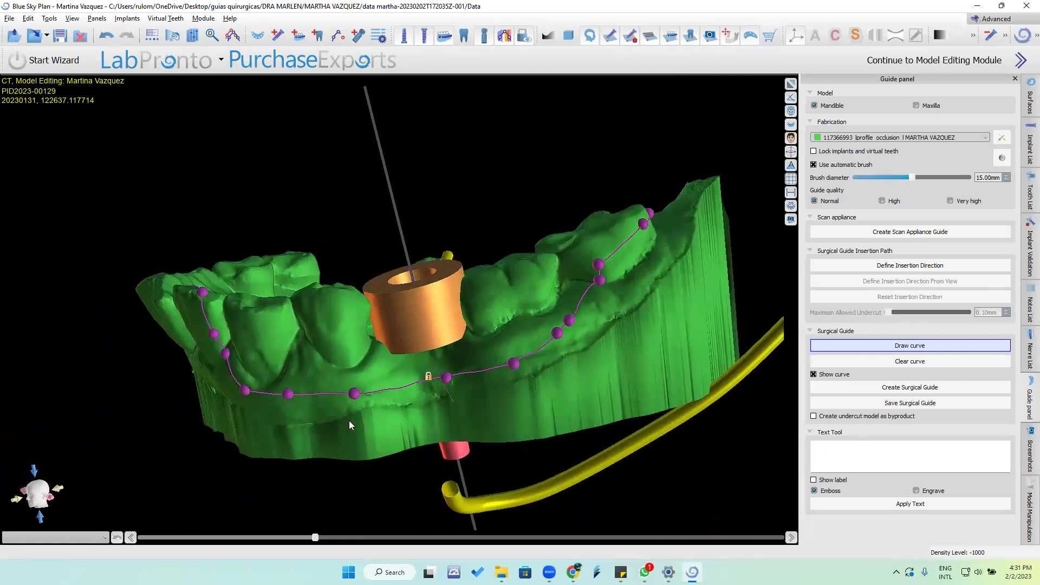
{"action": "left_click", "coordinate": [893, 387]}
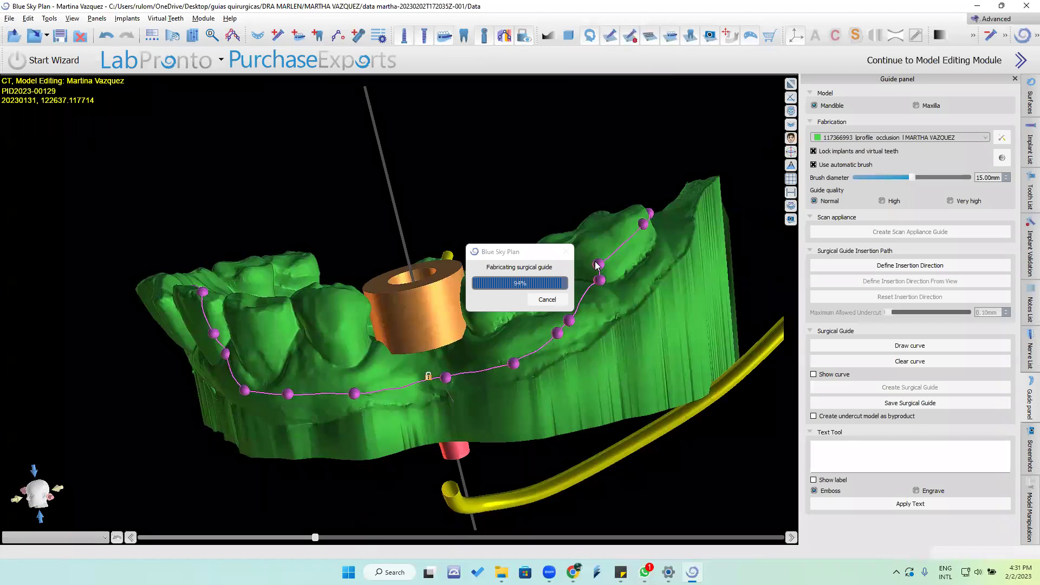
Rotate the view to inspect the finished yellow surgical guide over the lower arch
{"action": "left_click_drag", "start_coordinate": [577, 364], "coordinate": [769, 195]}
Hide the green lower-jaw STL and rotate to inspect the yellow guide alone over the implant
{"action": "left_click", "coordinate": [1029, 147]}
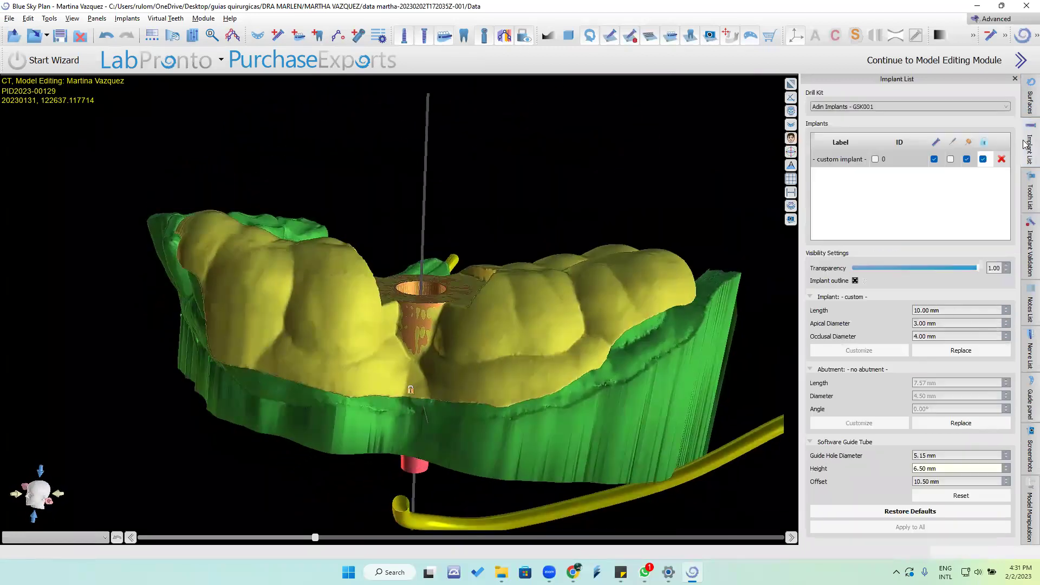
{"action": "left_click", "coordinate": [1029, 103]}
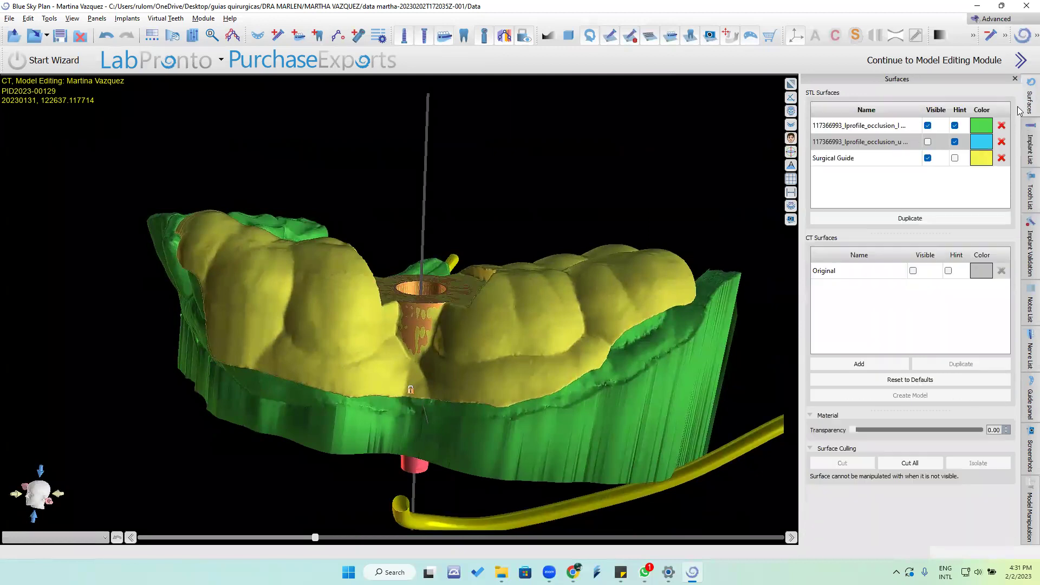
{"action": "left_click", "coordinate": [927, 125]}
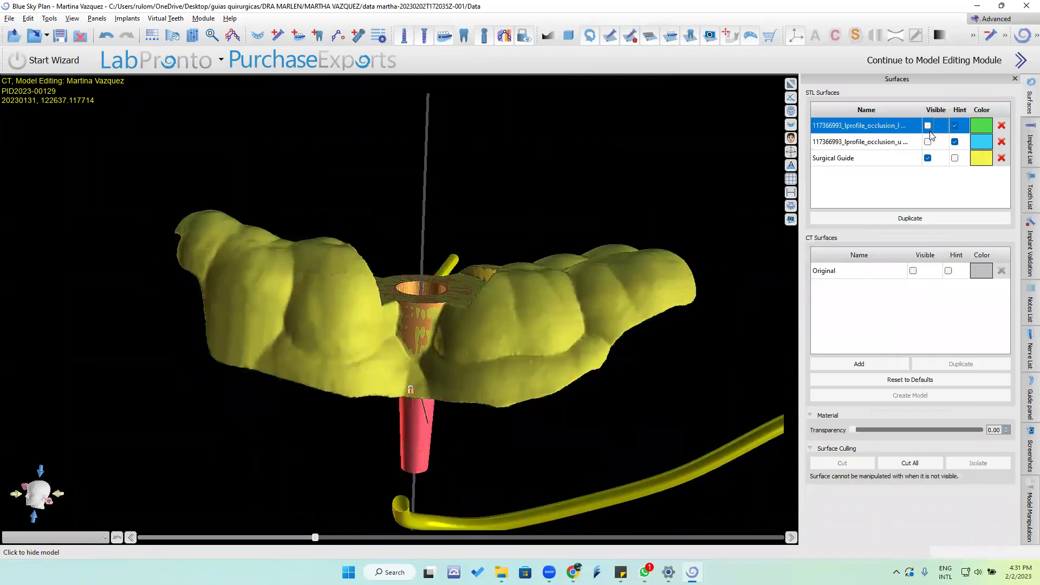
{"action": "left_click_drag", "start_coordinate": [704, 325], "coordinate": [542, 325]}
{"action": "left_click", "coordinate": [1029, 147]}
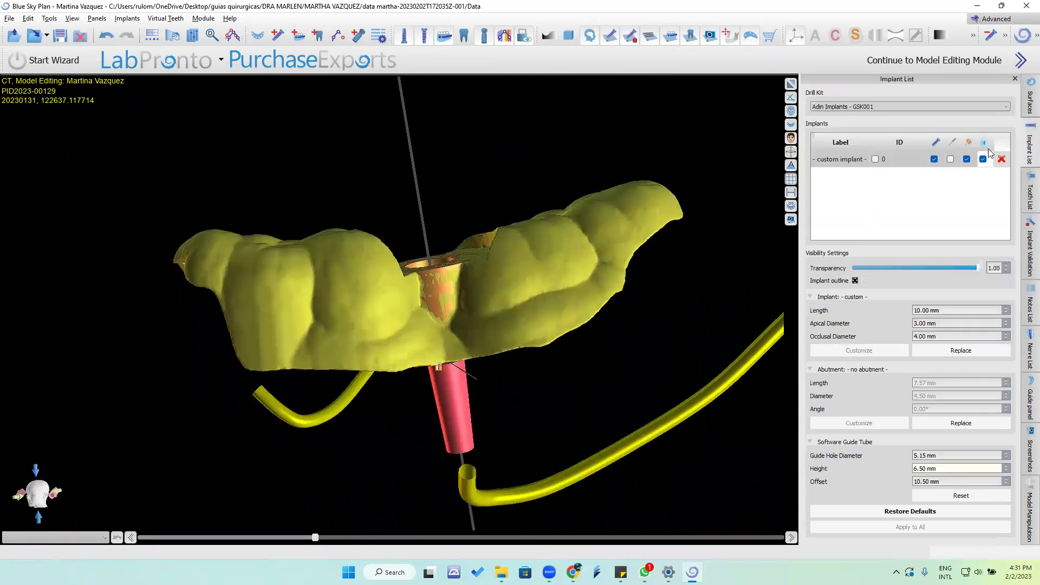
{"action": "left_click_drag", "start_coordinate": [628, 206], "coordinate": [488, 293]}
{"action": "left_click", "coordinate": [9, 17]}
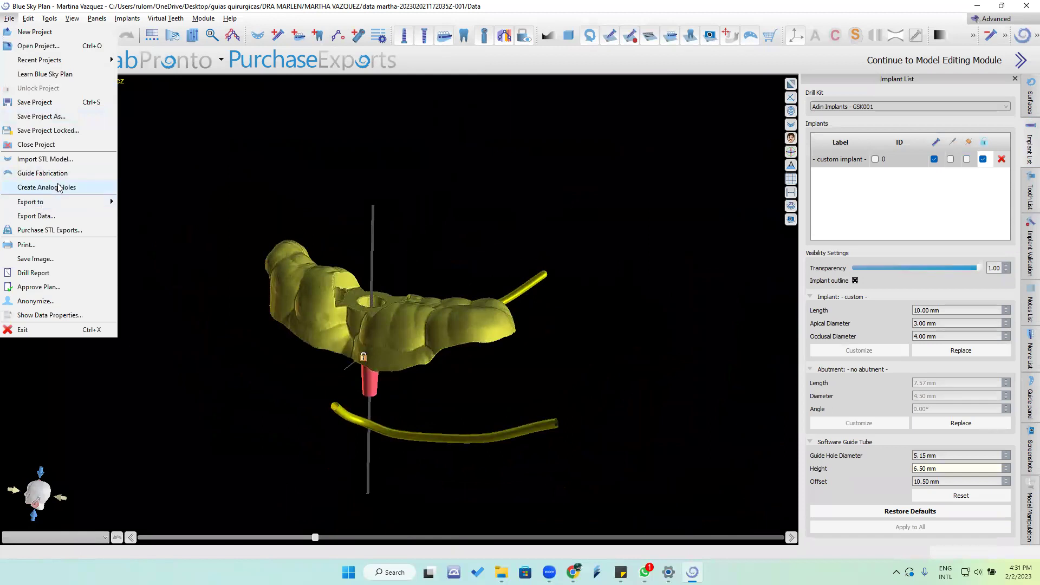
{"action": "left_click", "coordinate": [53, 216]}
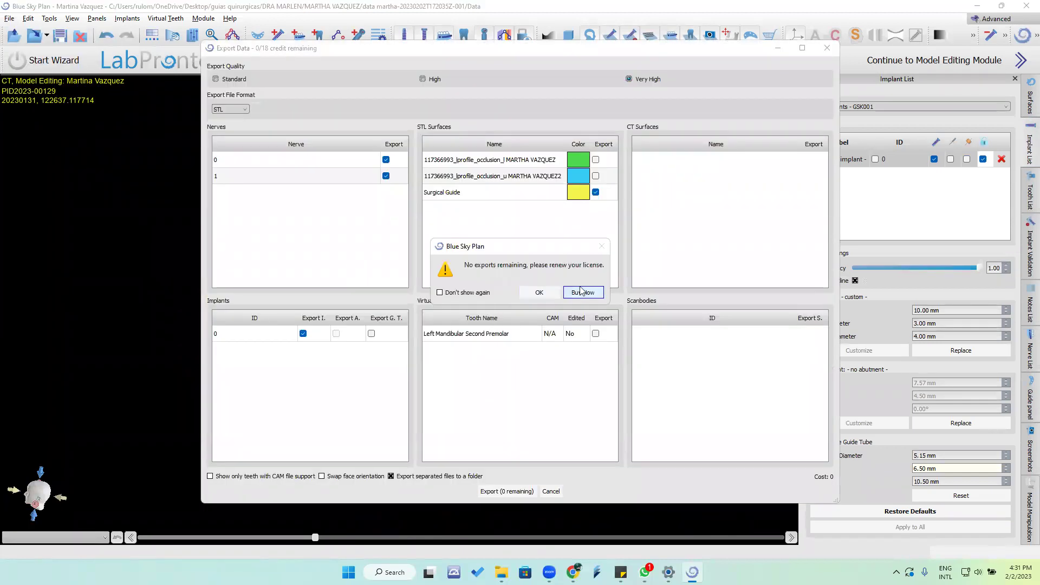
{"action": "left_click", "coordinate": [539, 293]}
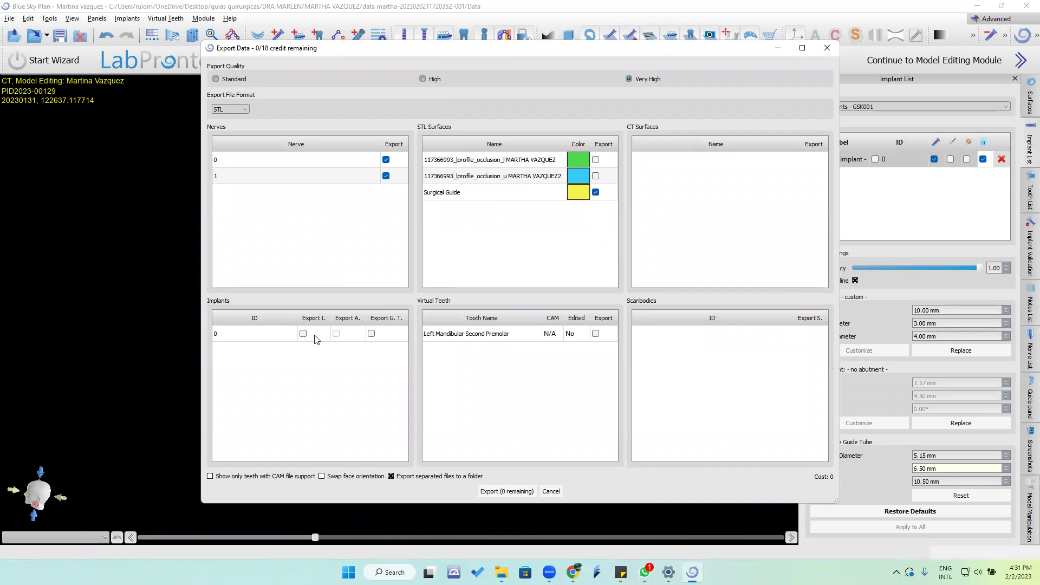
{"action": "left_click", "coordinate": [386, 160]}
{"action": "left_click", "coordinate": [382, 178]}
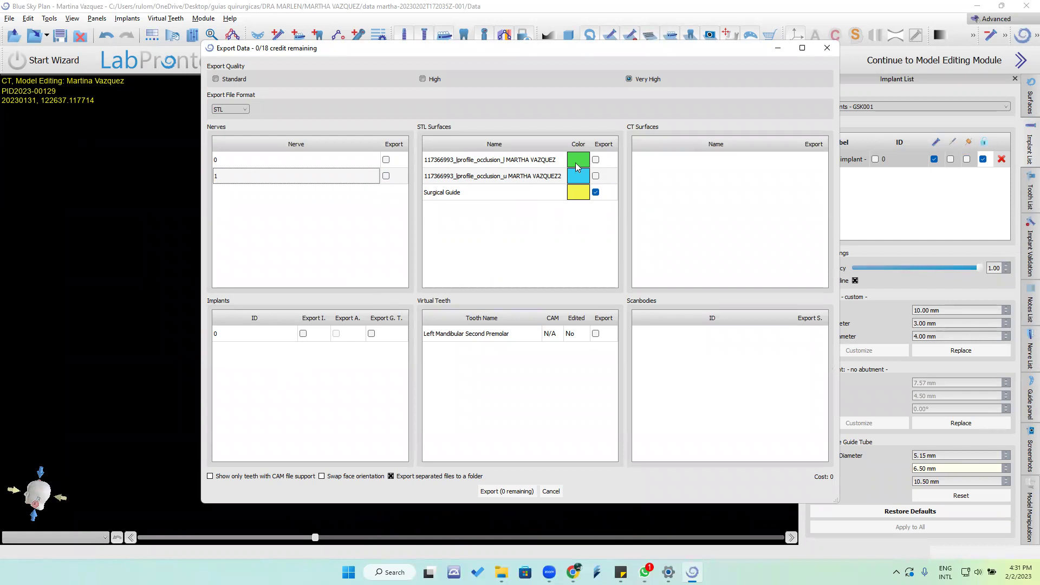
{"action": "left_click", "coordinate": [500, 491]}
{"action": "left_click", "coordinate": [827, 47]}
{"action": "left_click_drag", "start_coordinate": [419, 433], "coordinate": [393, 212]}
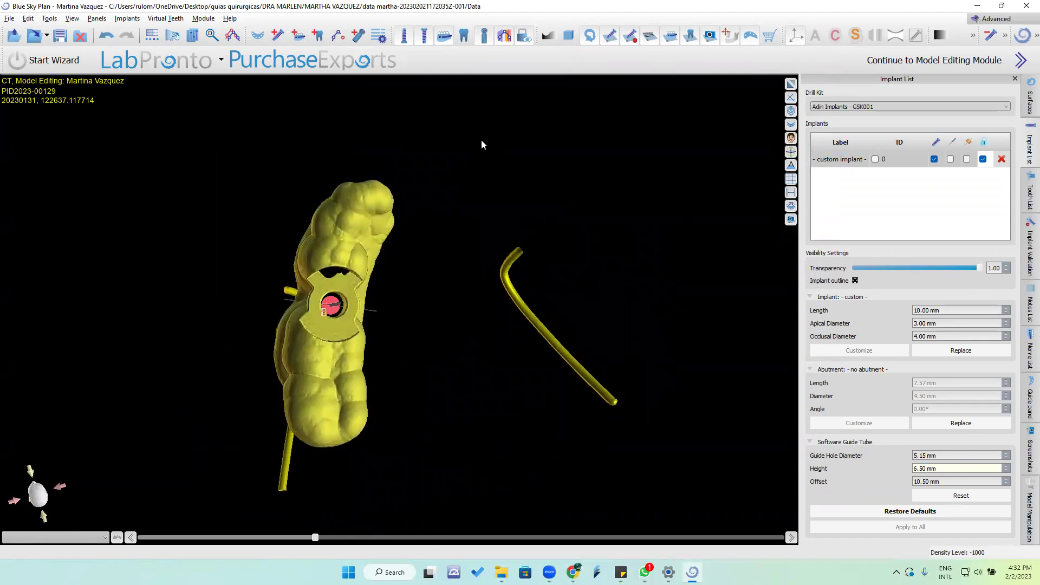
{"action": "scroll", "coordinate": [431, 238], "scroll_direction": "up", "scroll_amount": 2}
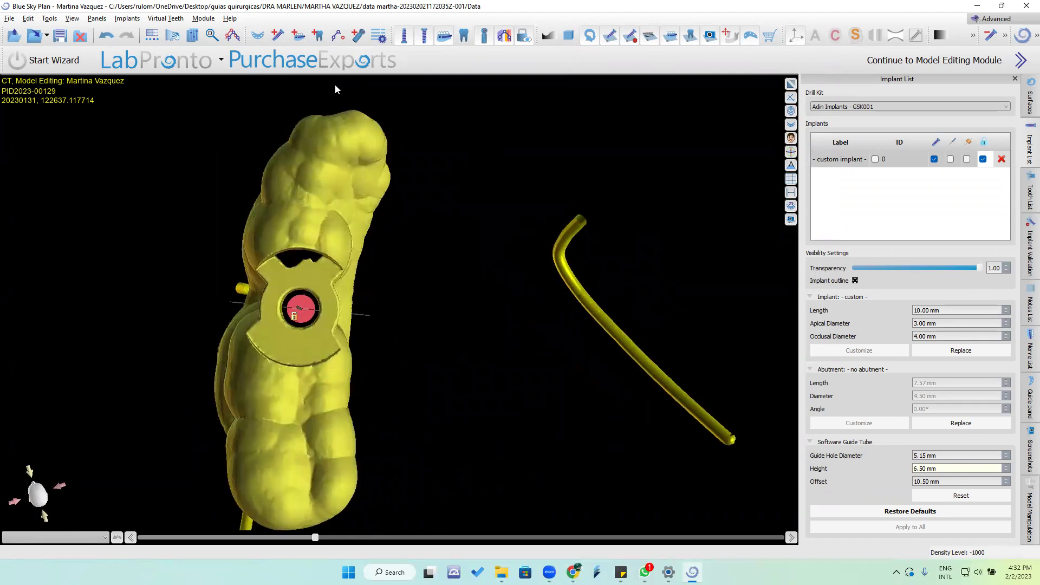